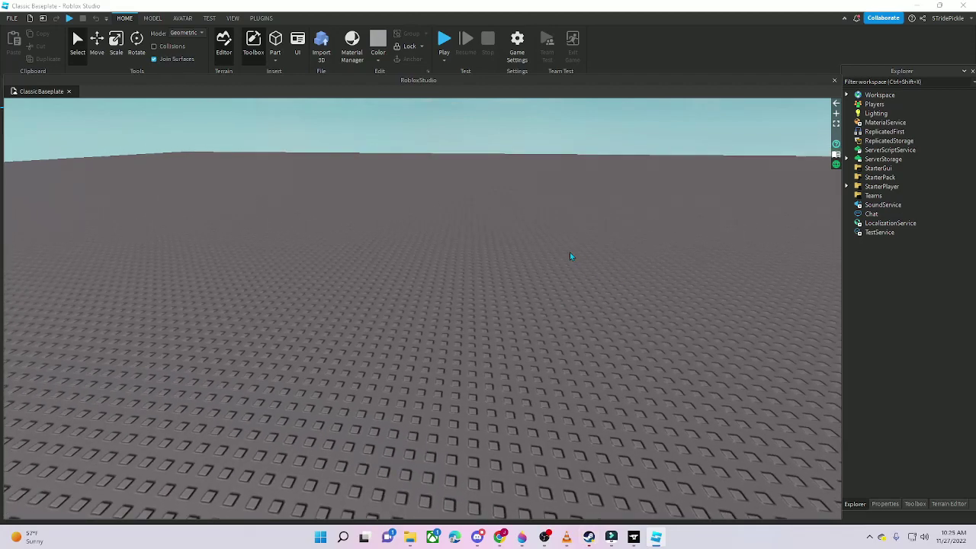
# - Add a ScreenGui under StarterGui
pyautogui.press('q')
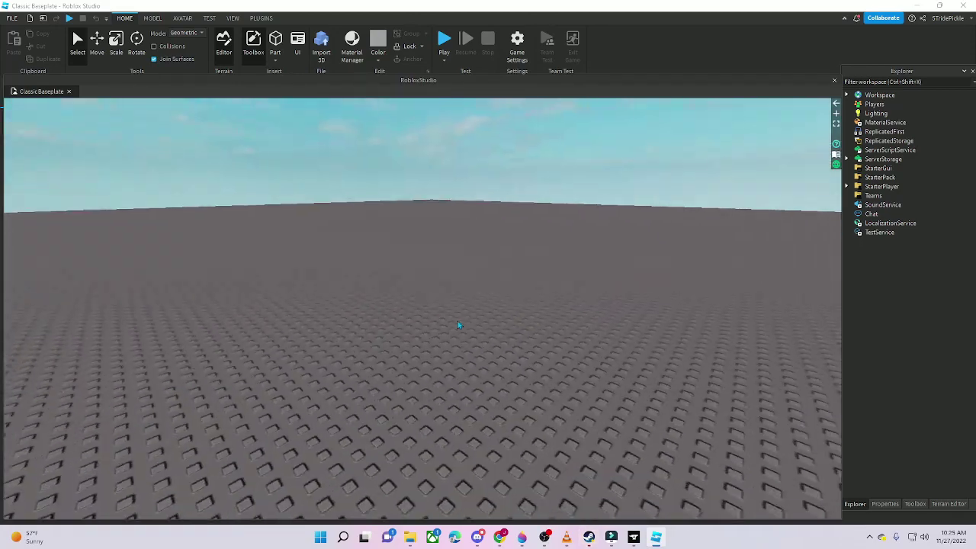
pyautogui.press('q')
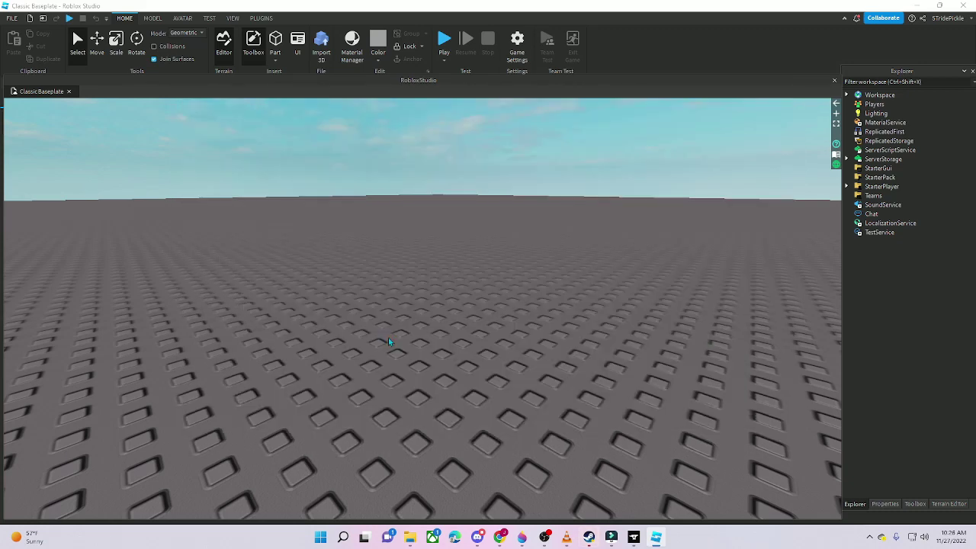
pyautogui.press('q')
pyautogui.press('e')
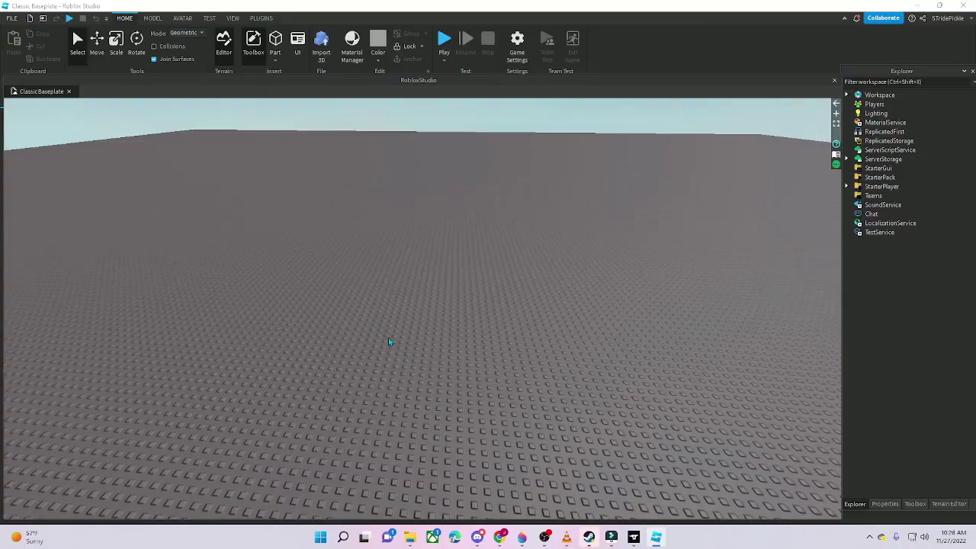
pyautogui.press('q')
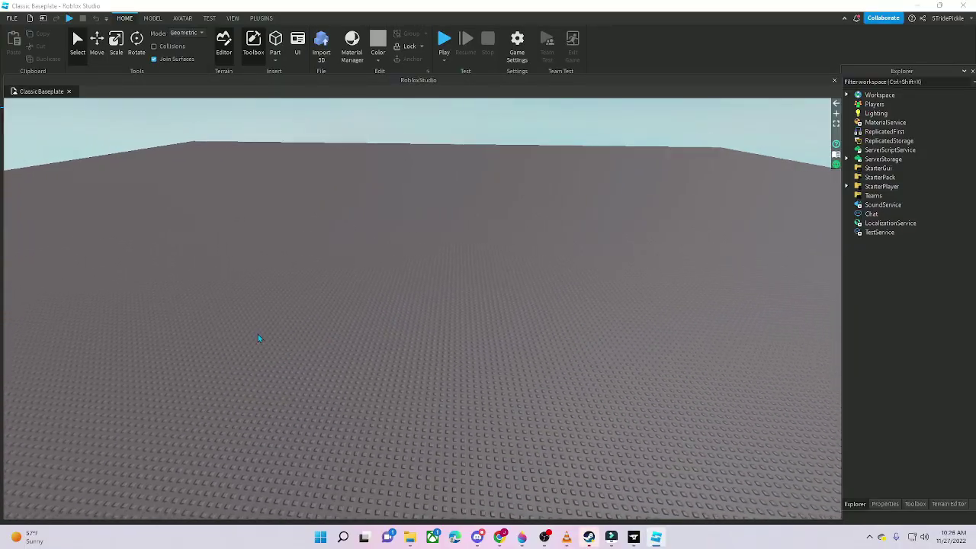
pyautogui.press('d')
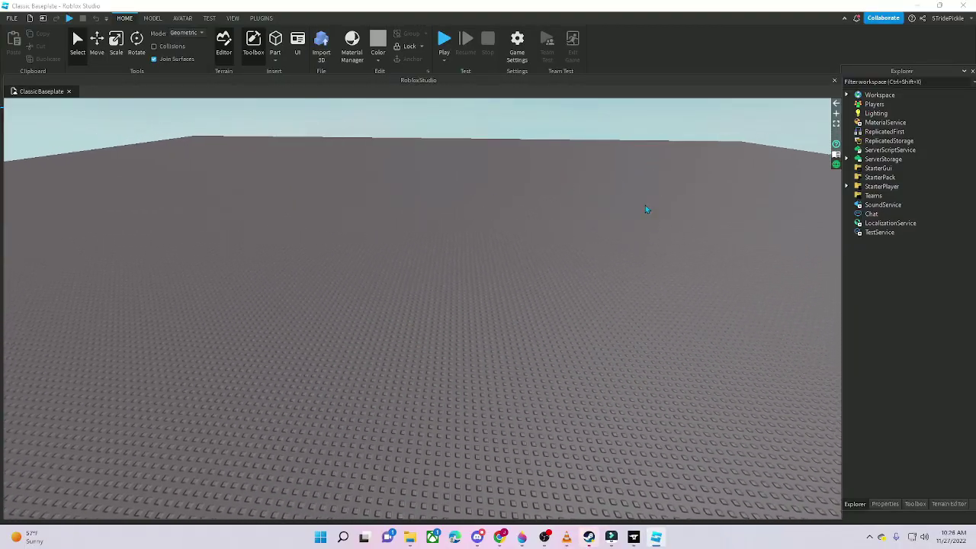
pyautogui.click(898, 168)
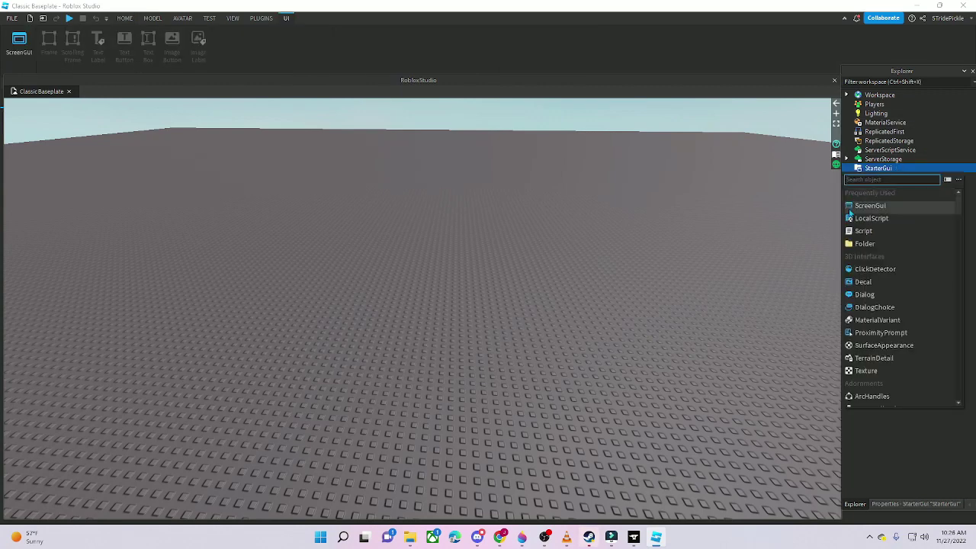
pyautogui.click(877, 205)
# - Insert a Frame inside the new ScreenGui
pyautogui.click(891, 177)
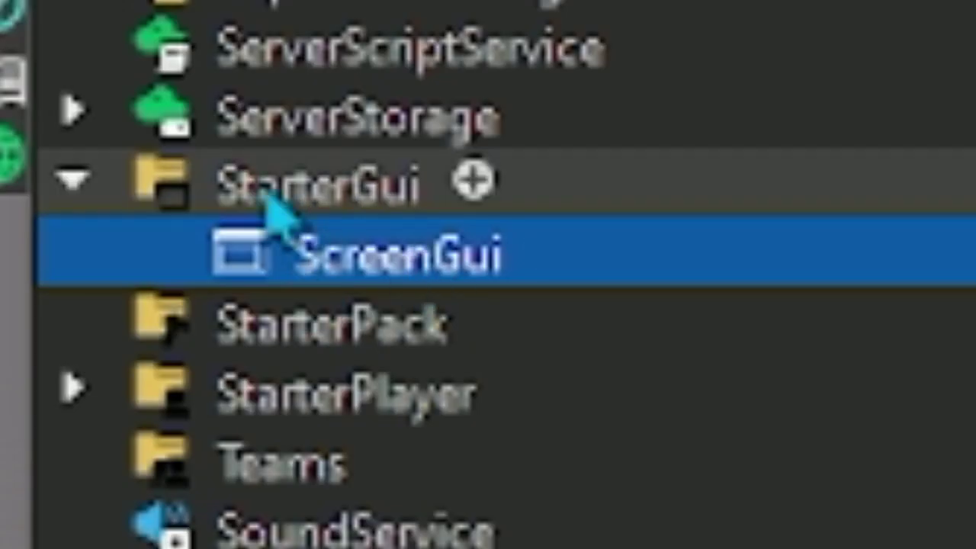
pyautogui.click(554, 249)
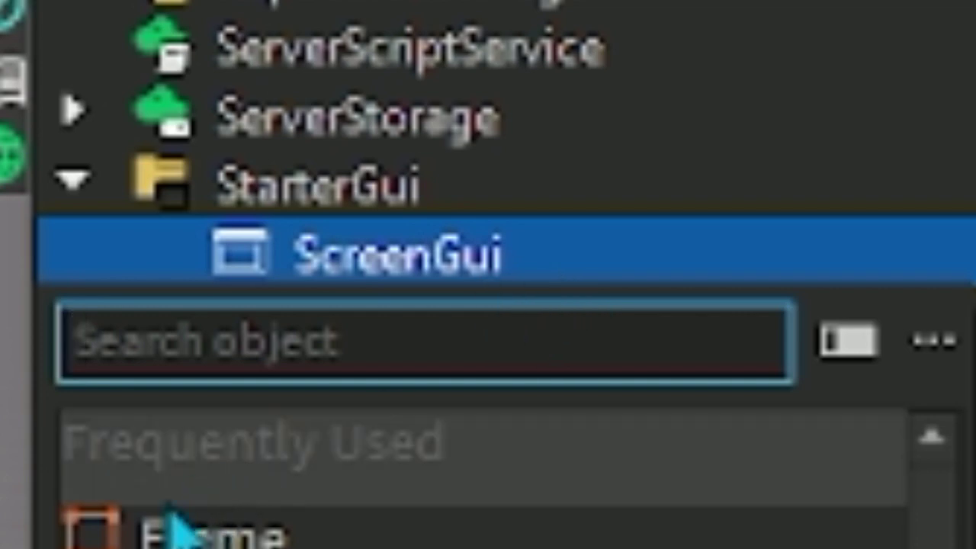
pyautogui.click(182, 532)
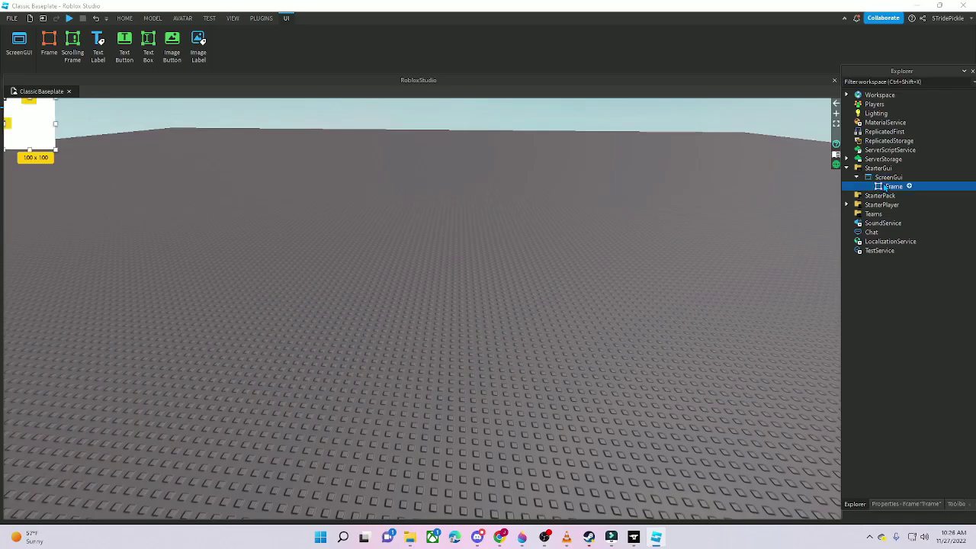
# - Set the Frame's Size to {1, 0},{1, 0} so it fills the screen
pyautogui.click(905, 503)
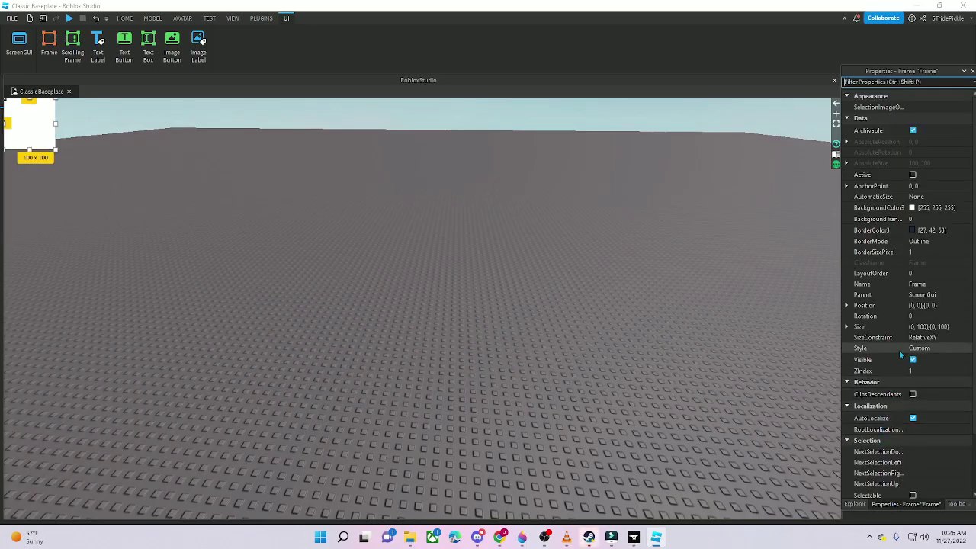
pyautogui.click(919, 327)
pyautogui.press('BackSpace')
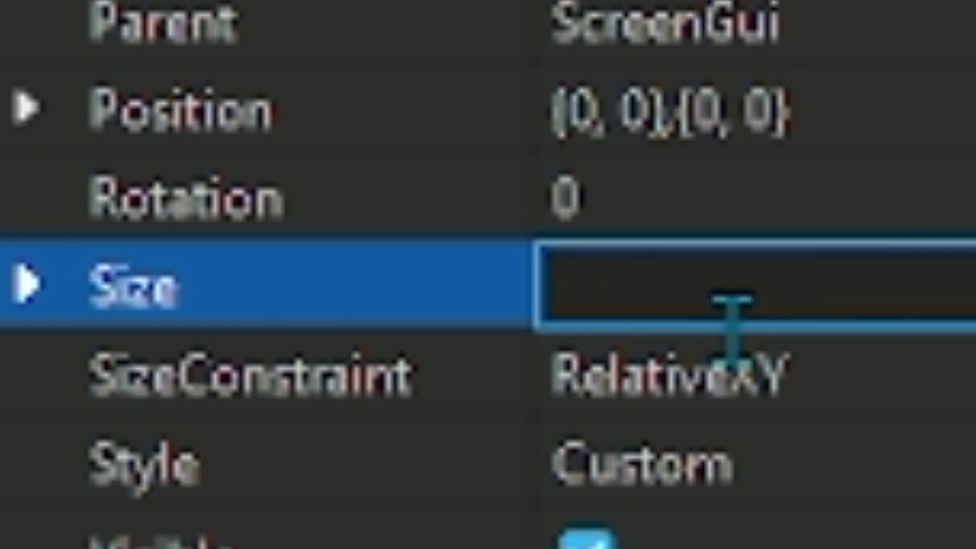
pyautogui.write('{')
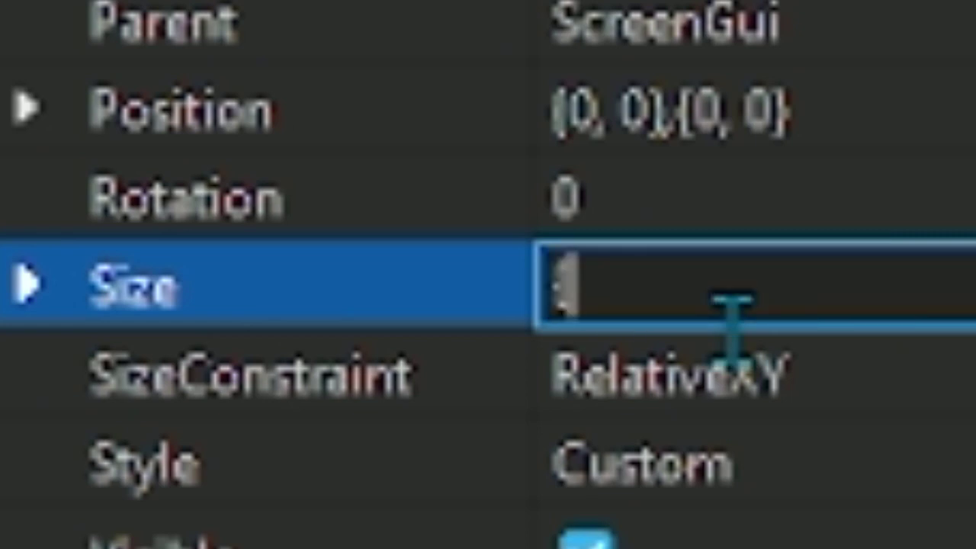
pyautogui.write('1, 0')
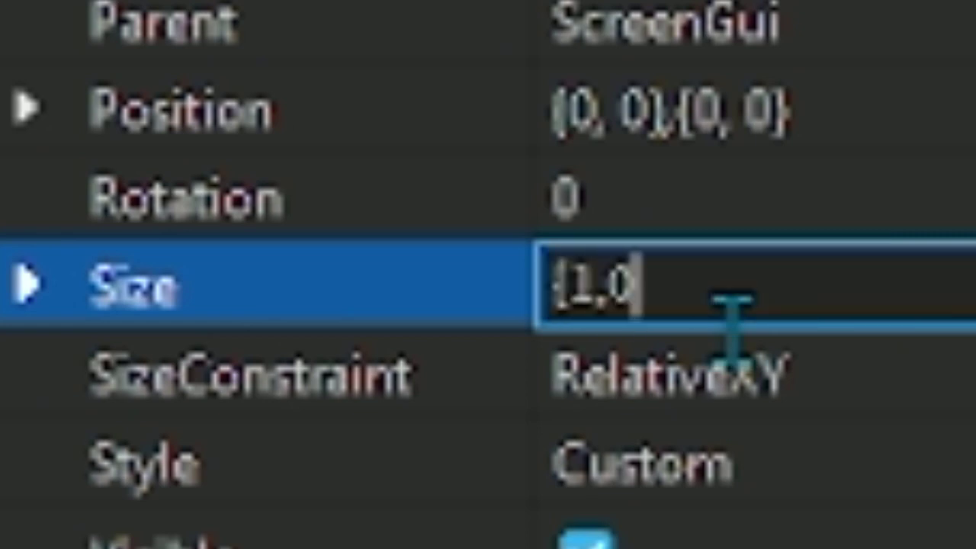
pyautogui.write('},')
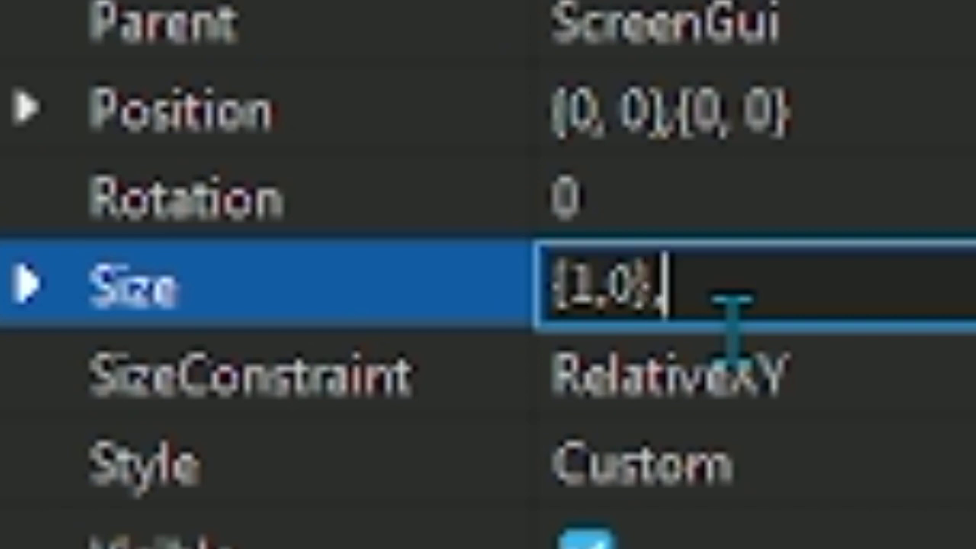
pyautogui.write('{1, 0')
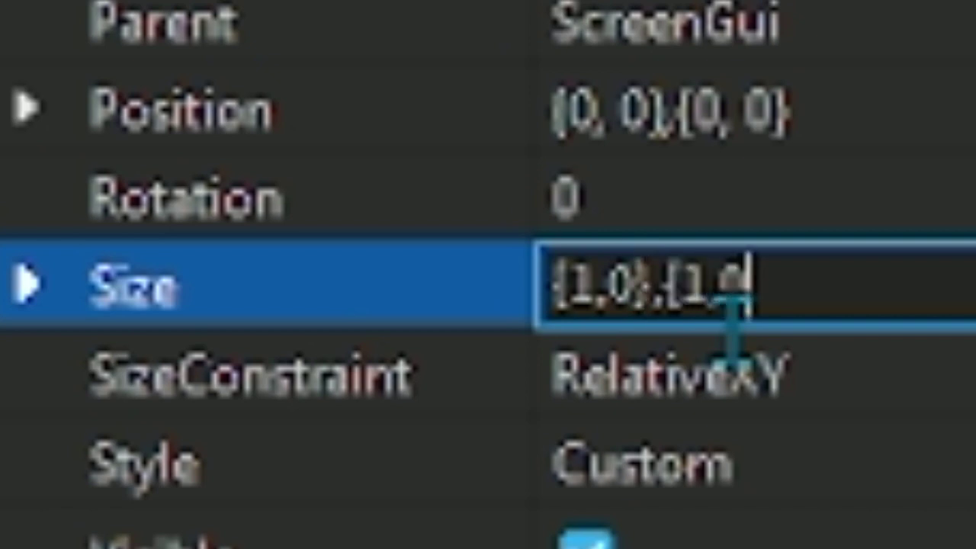
pyautogui.write('}')
pyautogui.press('Return')
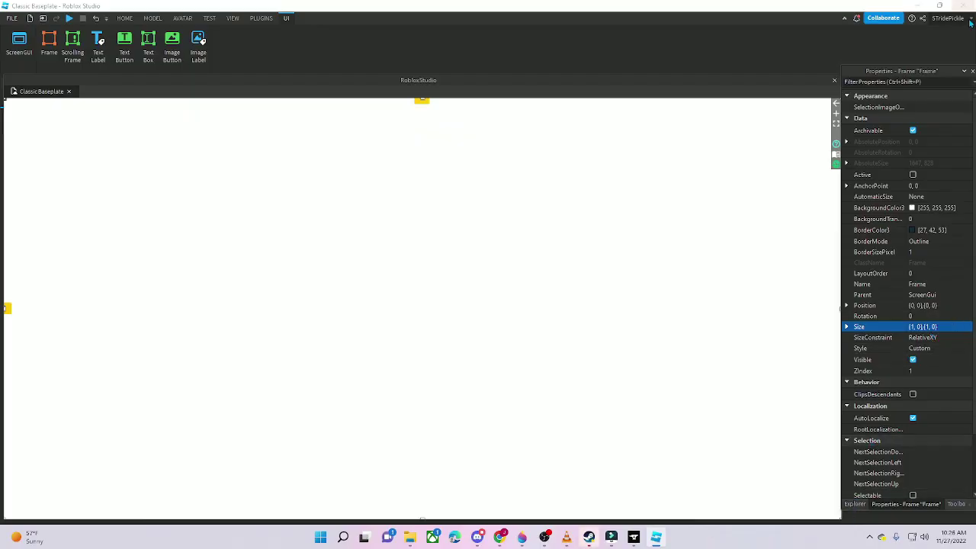
# - Change the Frame's BackgroundColor3 to bright blue [0, 157, 255]
pyautogui.click(917, 212)
pyautogui.moveTo(917, 213); pyautogui.dragTo(887, 178)
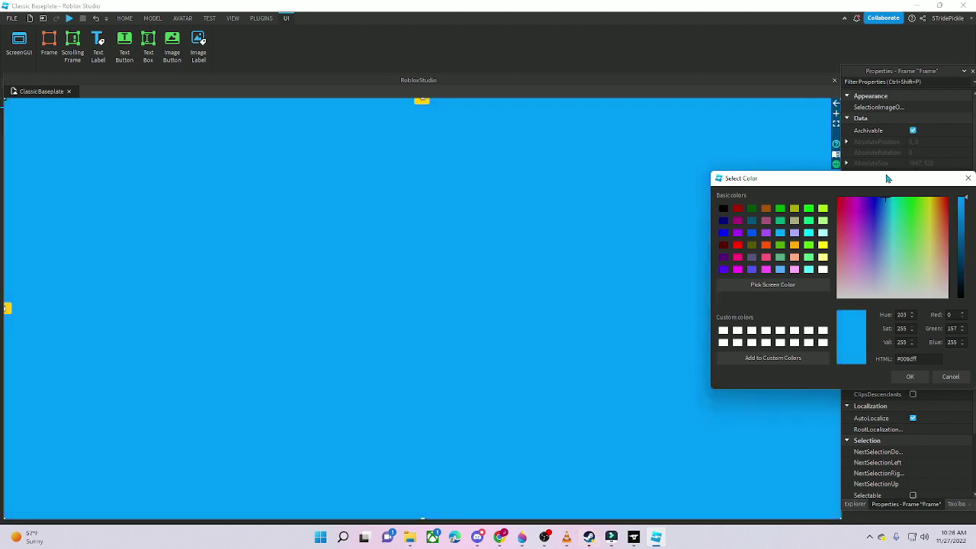
pyautogui.click(910, 377)
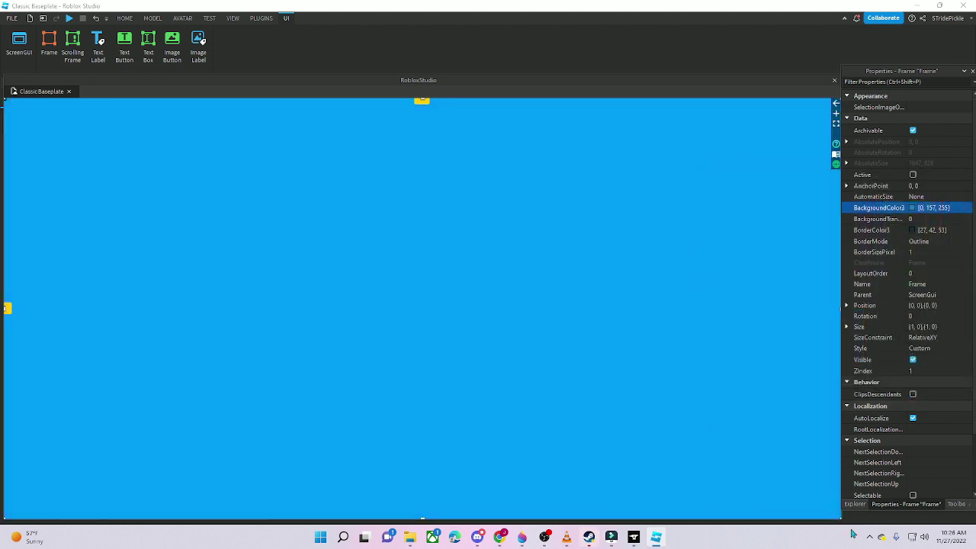
pyautogui.click(854, 504)
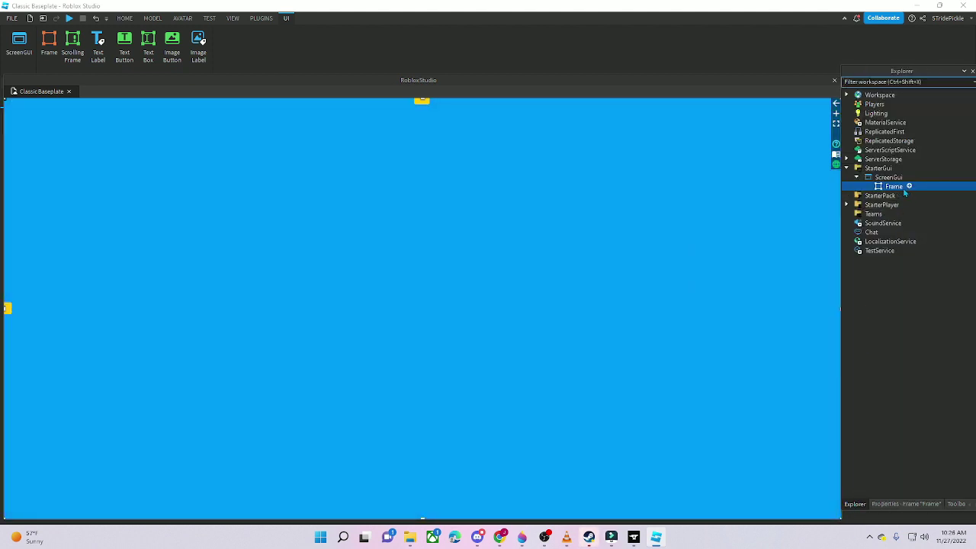
# - Save the nico's nextbots thumbnail from the Roblox home page as Png (60)
pyautogui.click(500, 536)
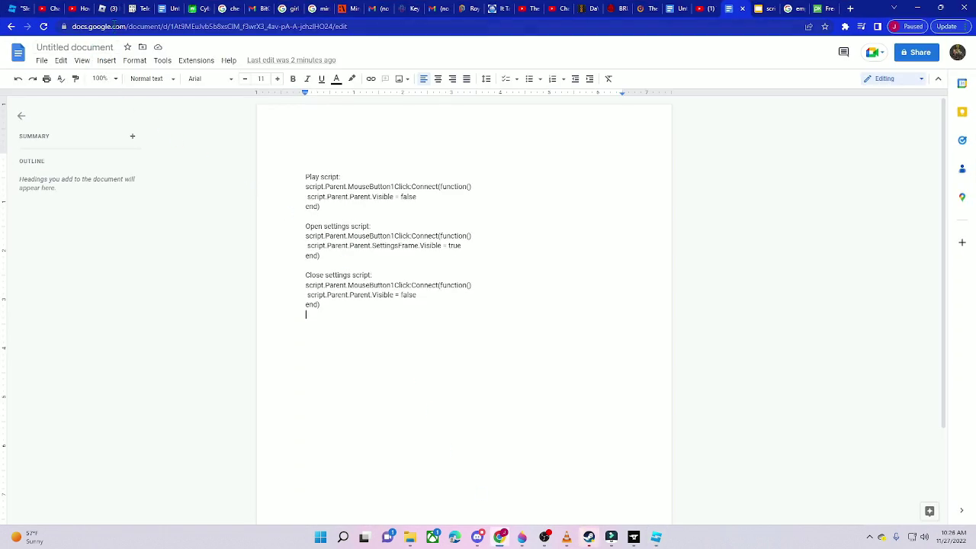
pyautogui.click(107, 9)
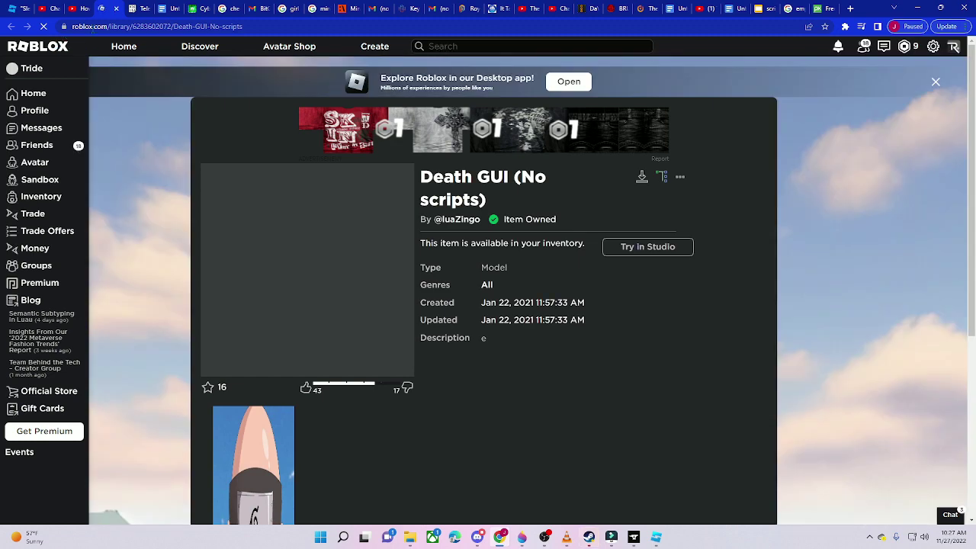
pyautogui.click(124, 54)
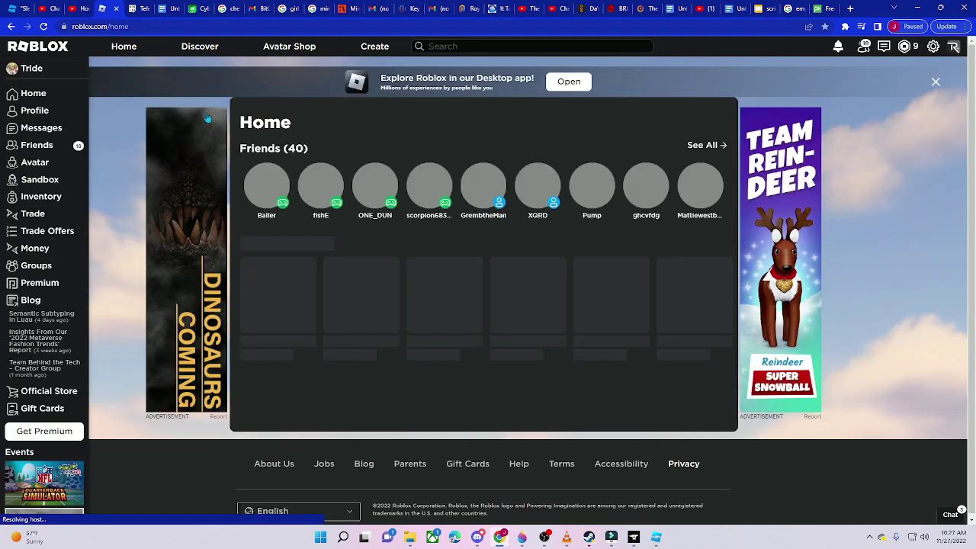
pyautogui.rightClick(429, 372)
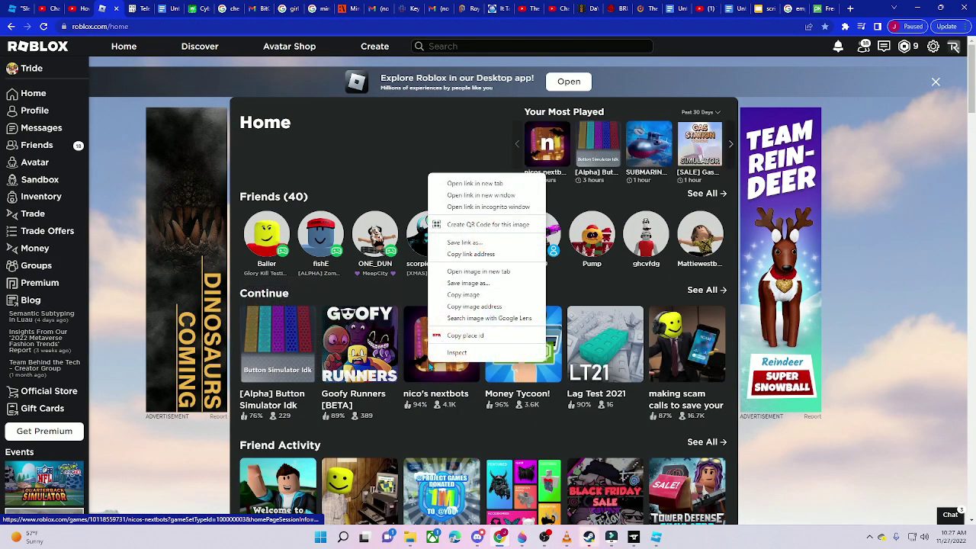
pyautogui.click(457, 283)
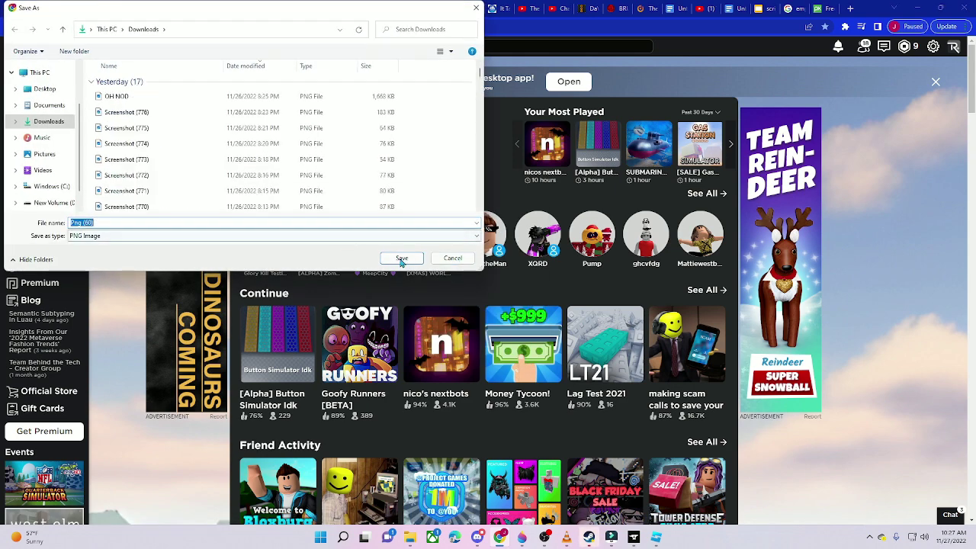
pyautogui.click(401, 258)
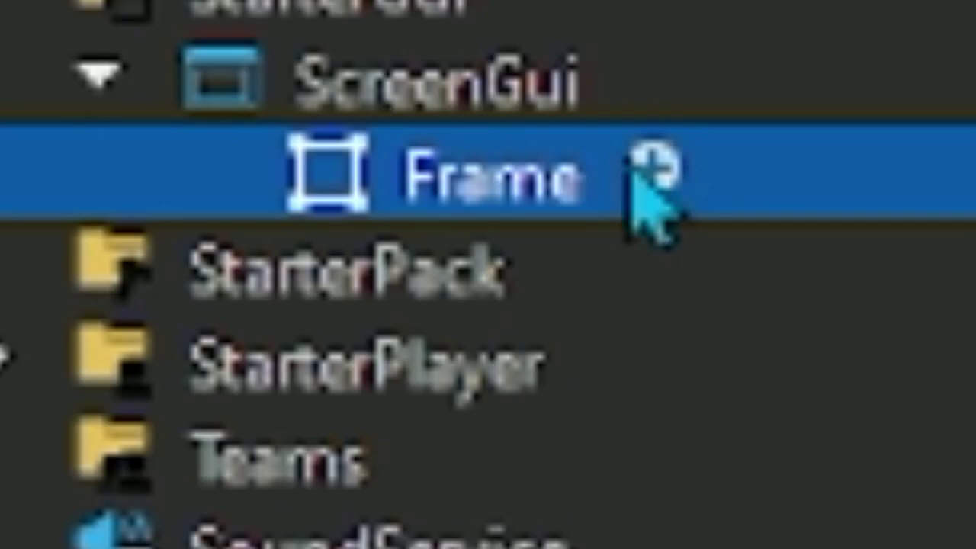
# - Add an ImageLabel inside the blue Frame
pyautogui.click(633, 170)
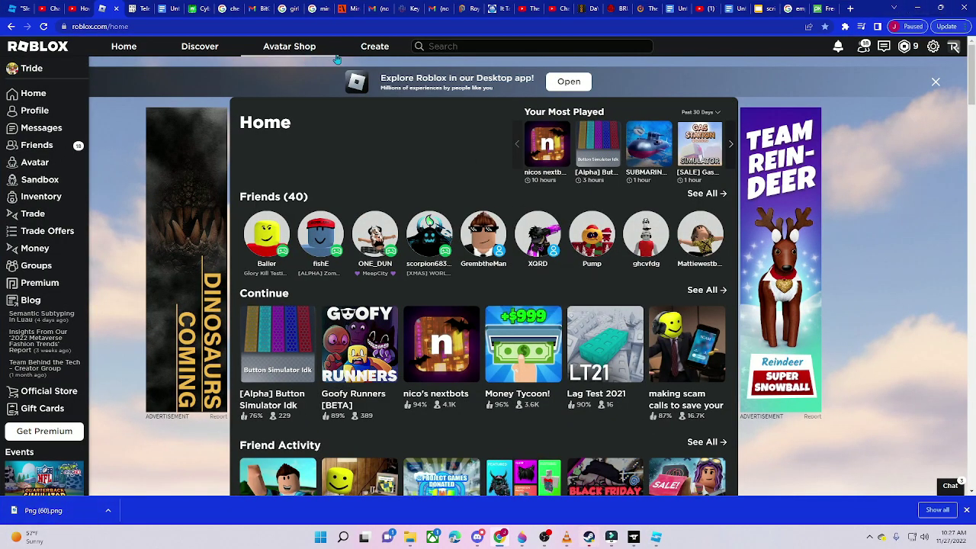
# - Upload Png (60) as a new decal and select its asset ID in the page URL
pyautogui.click(363, 52)
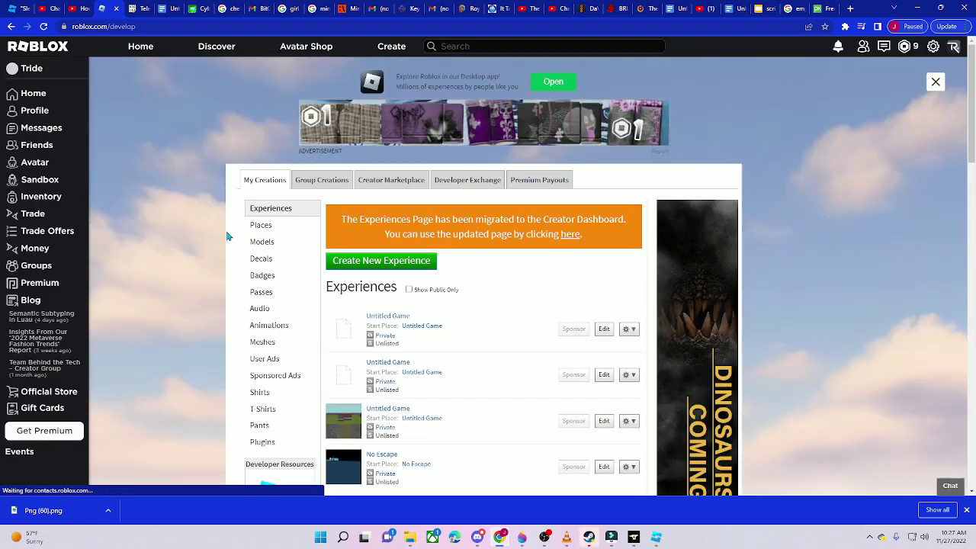
pyautogui.click(272, 259)
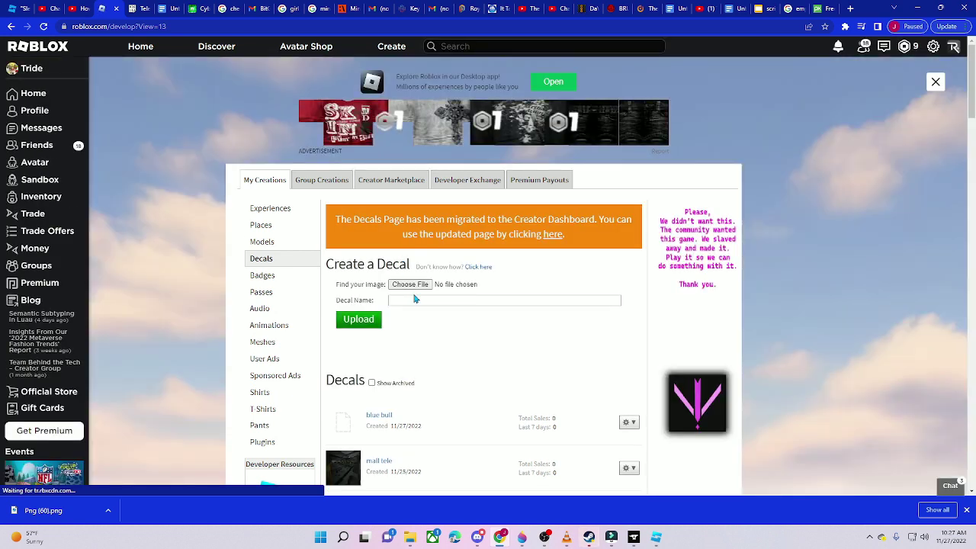
pyautogui.click(425, 285)
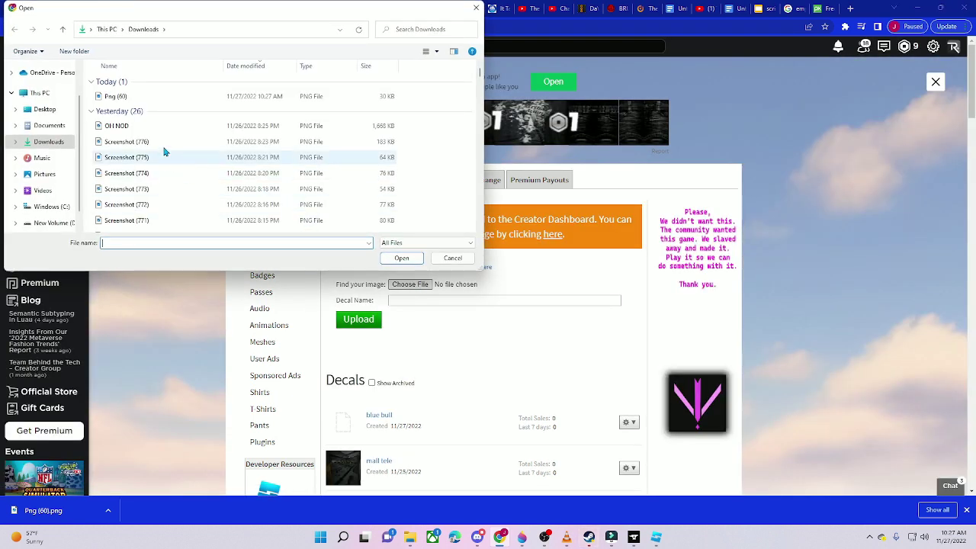
pyautogui.click(152, 97)
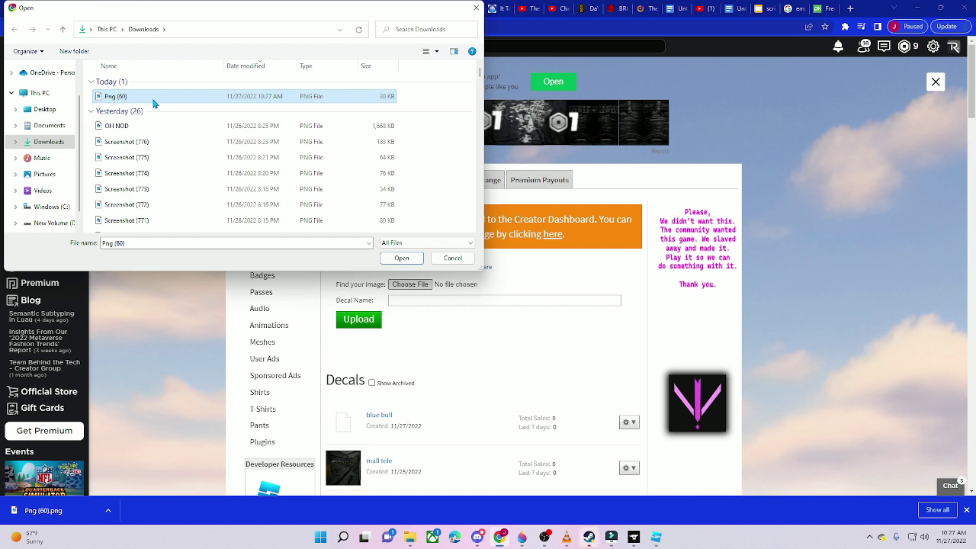
pyautogui.click(401, 261)
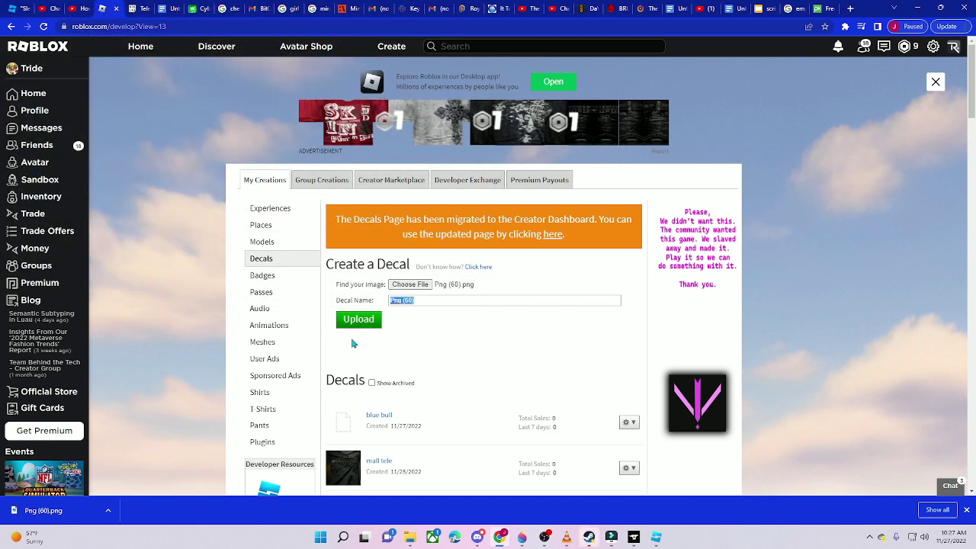
pyautogui.click(358, 319)
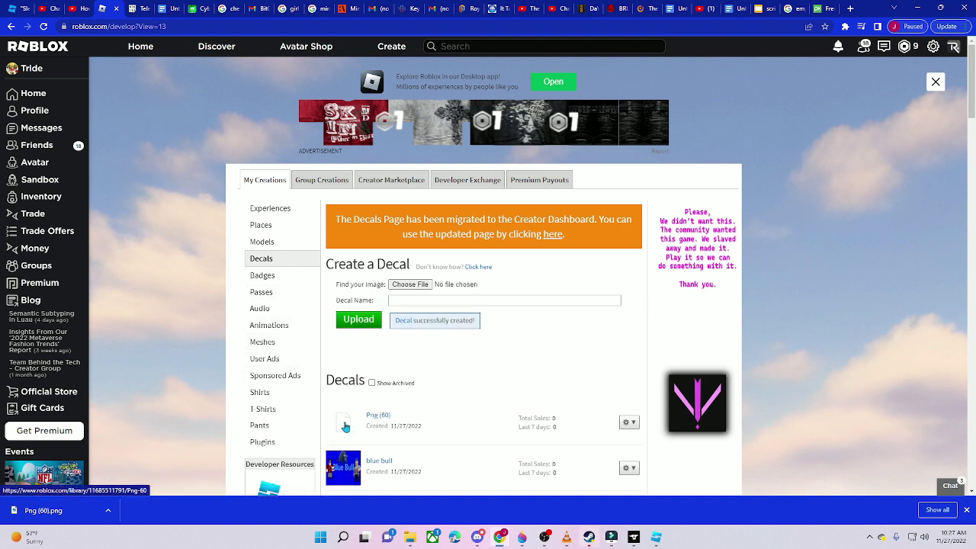
pyautogui.click(345, 427)
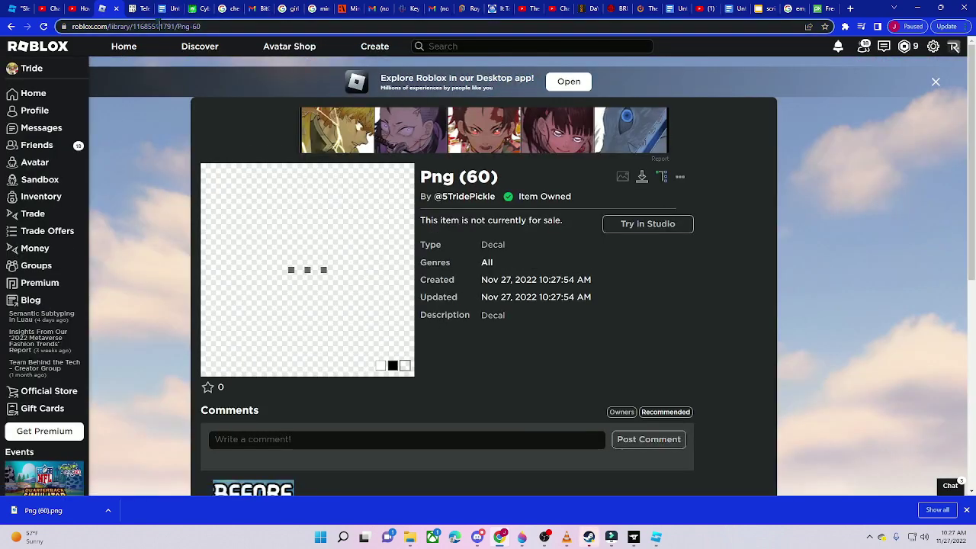
pyautogui.doubleClick(159, 26)
pyautogui.hotkey('ctrl', 'c')
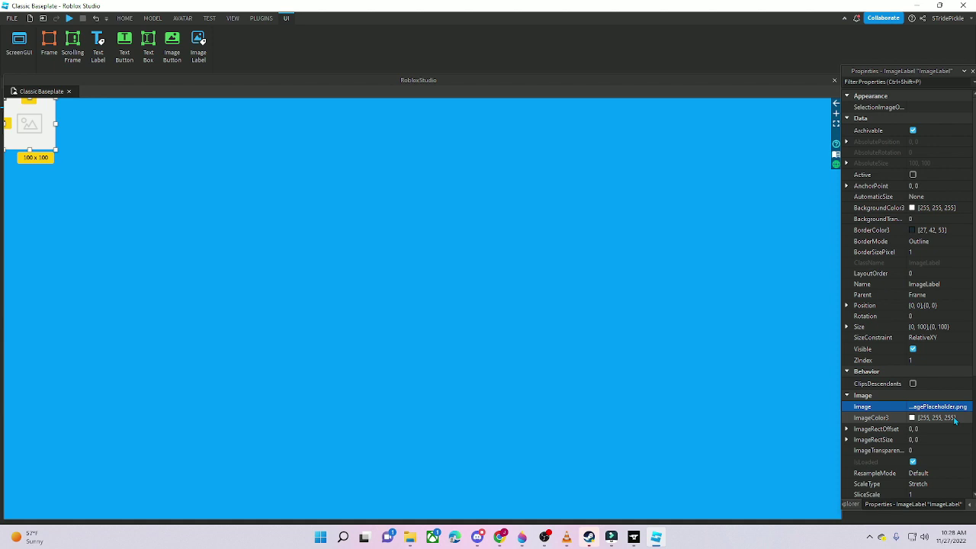
# - Paste the decal's ID into the ImageLabel's Image property
pyautogui.click(952, 406)
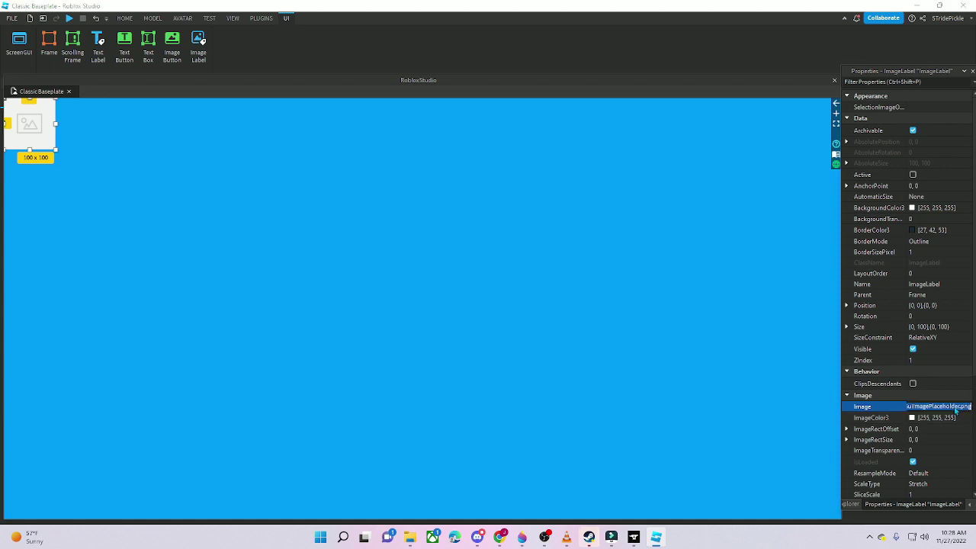
pyautogui.click(500, 538)
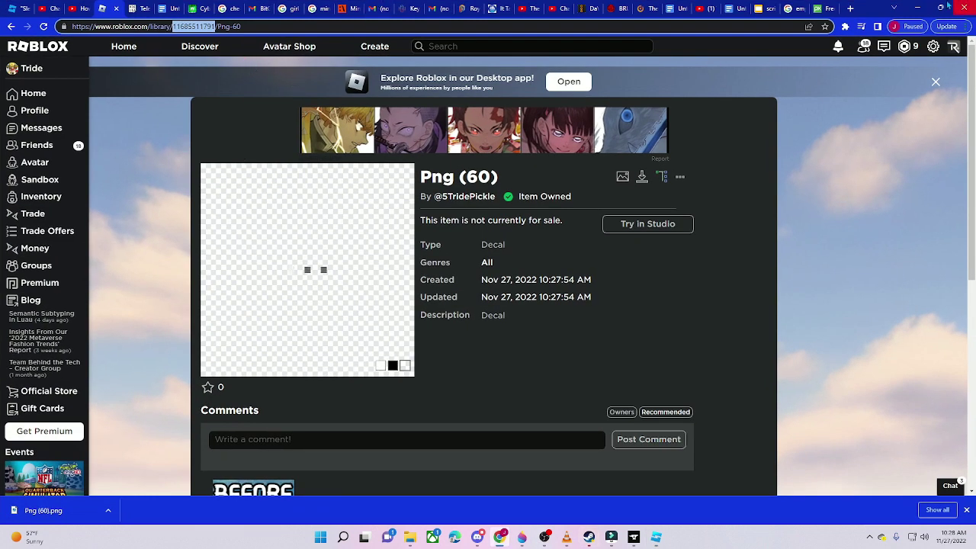
pyautogui.click(918, 9)
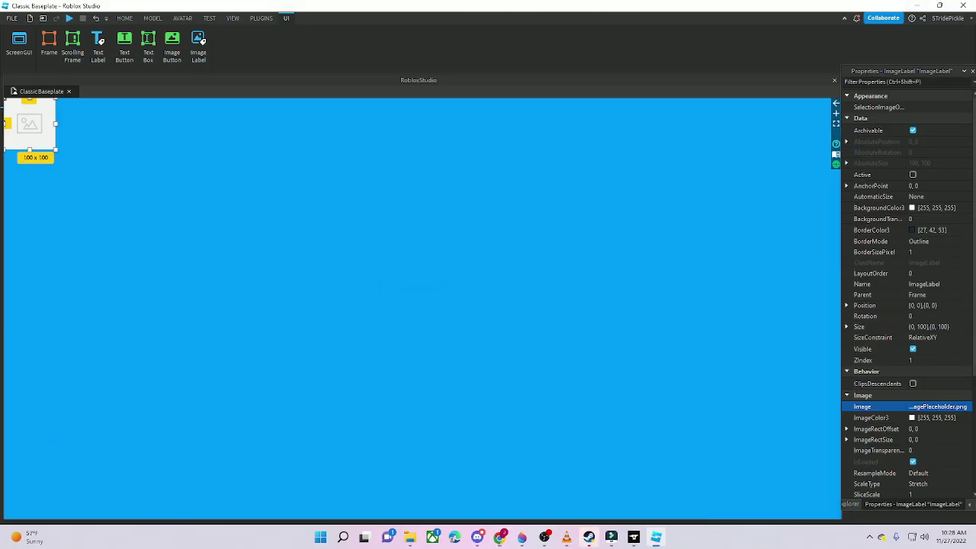
pyautogui.click(926, 466)
pyautogui.hotkey('ctrl', 'v')
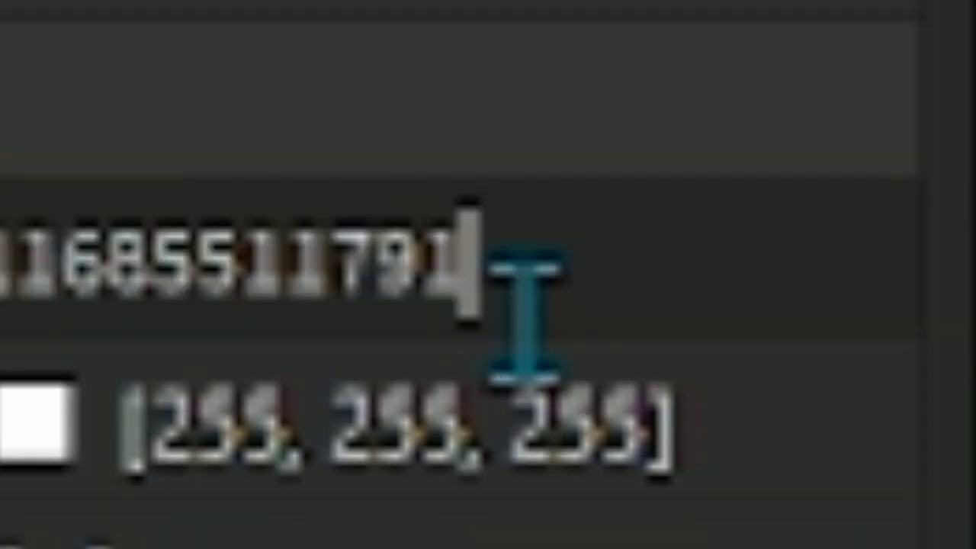
pyautogui.press('Return')
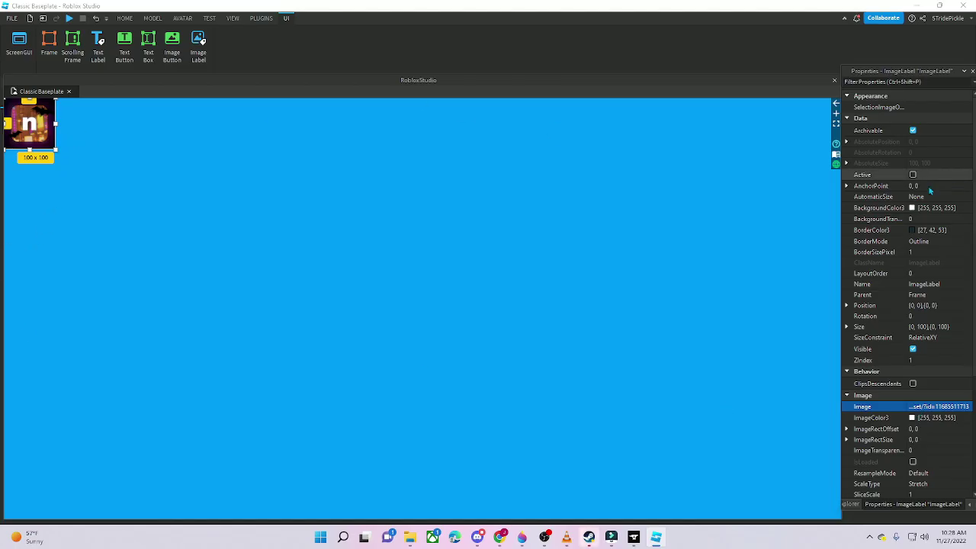
# - Set the ImageLabel's BackgroundTransparency to 1
pyautogui.click(915, 219)
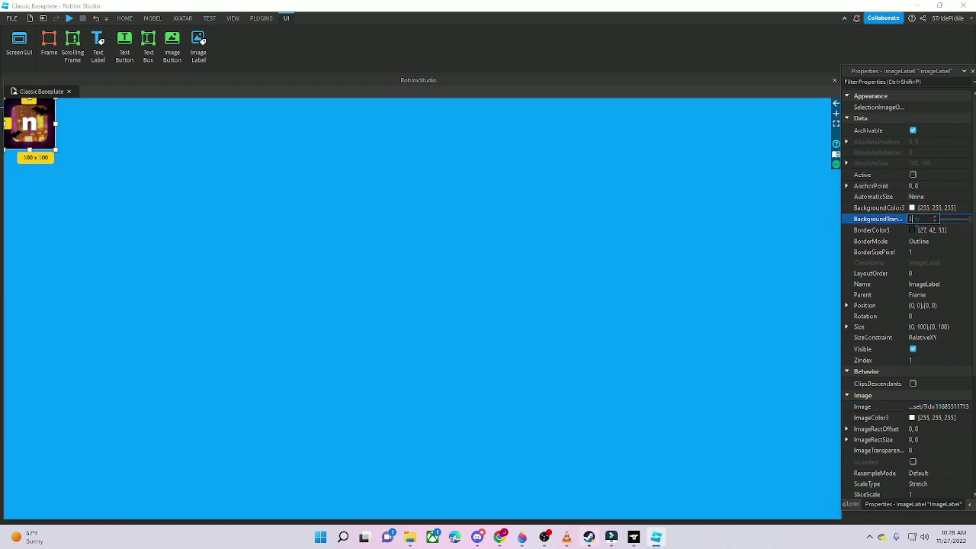
pyautogui.press('Return')
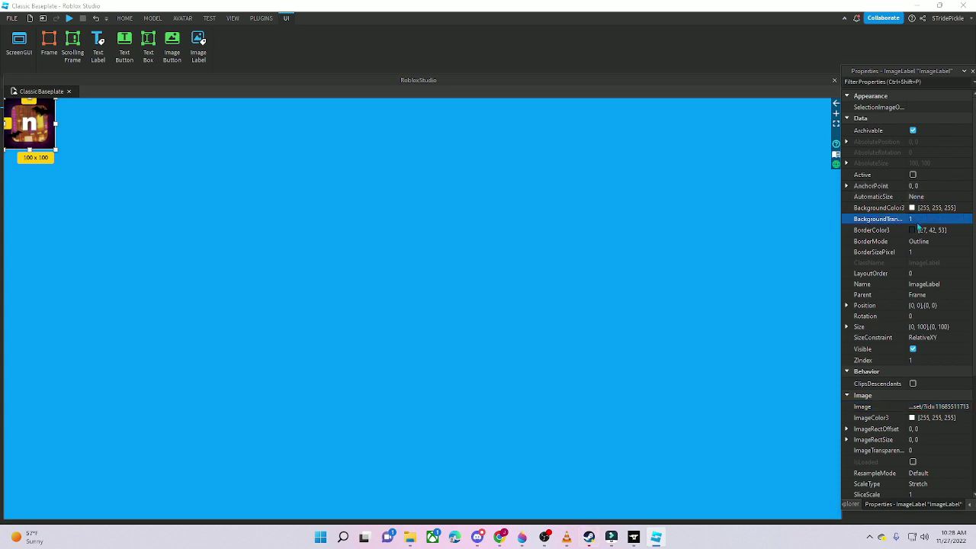
pyautogui.click(854, 504)
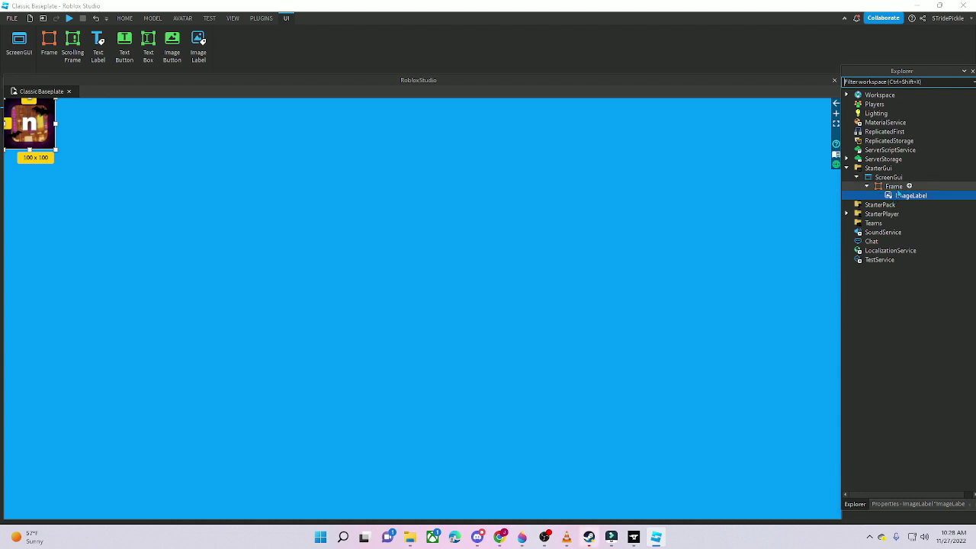
pyautogui.click(895, 188)
pyautogui.click(898, 196)
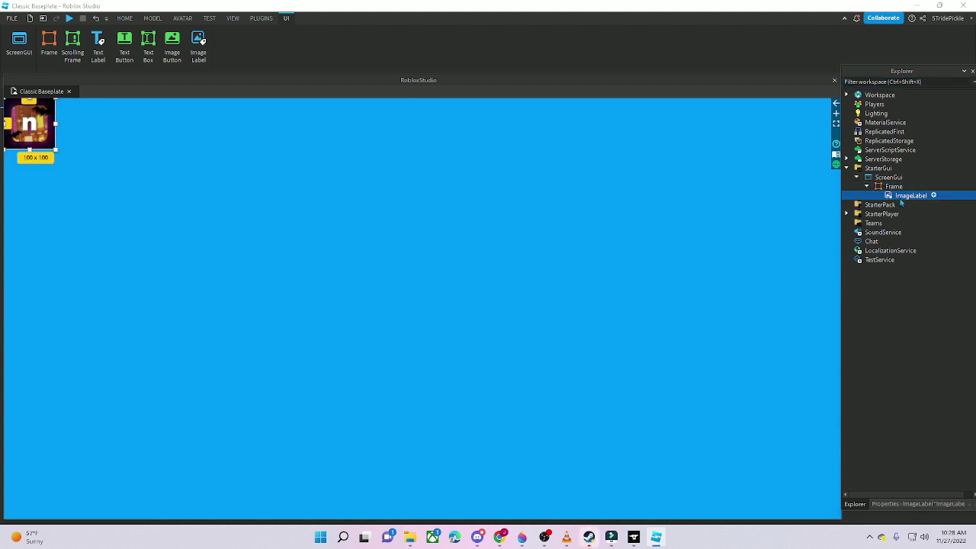
pyautogui.click(904, 188)
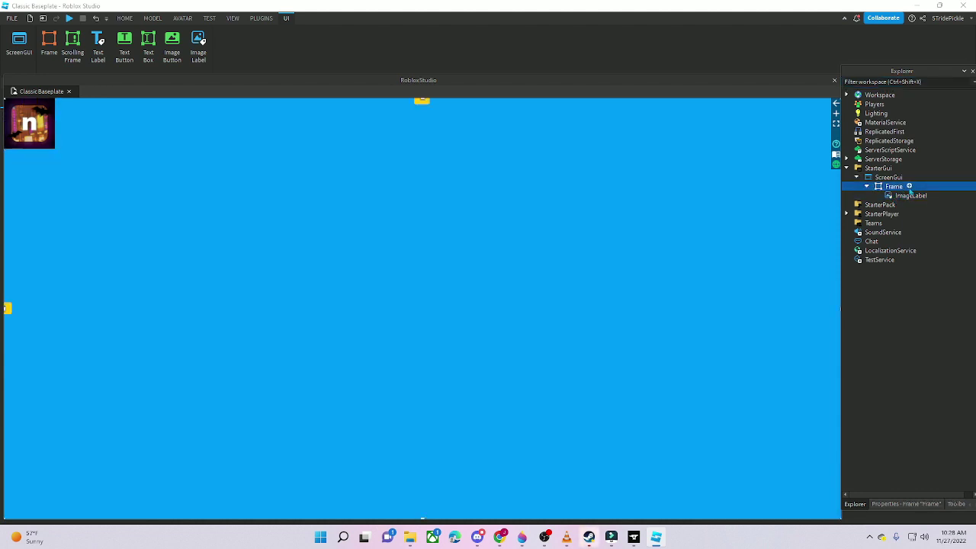
pyautogui.click(909, 186)
# - Add a TextLabel right of the image reading 'Nicos Nextbots'
pyautogui.click(882, 221)
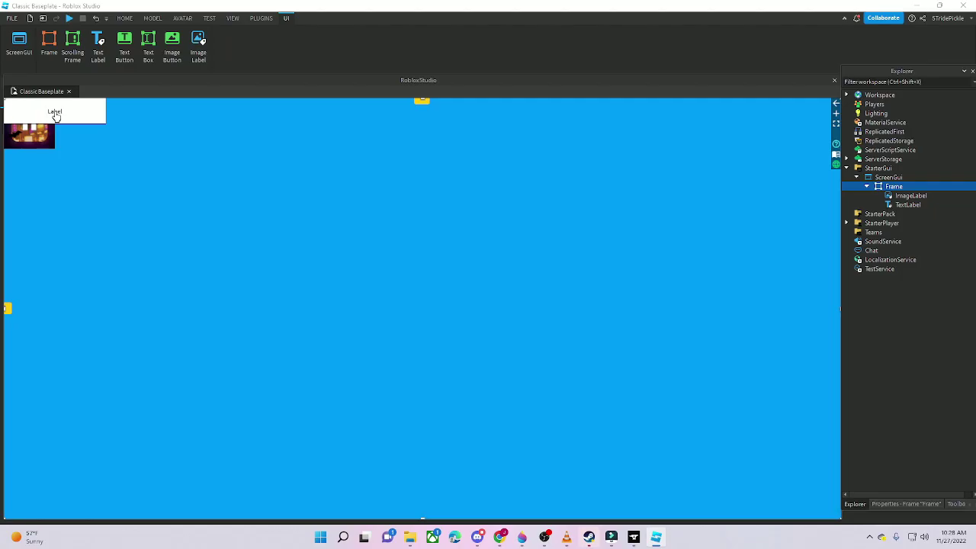
pyautogui.moveTo(56, 116); pyautogui.dragTo(113, 127)
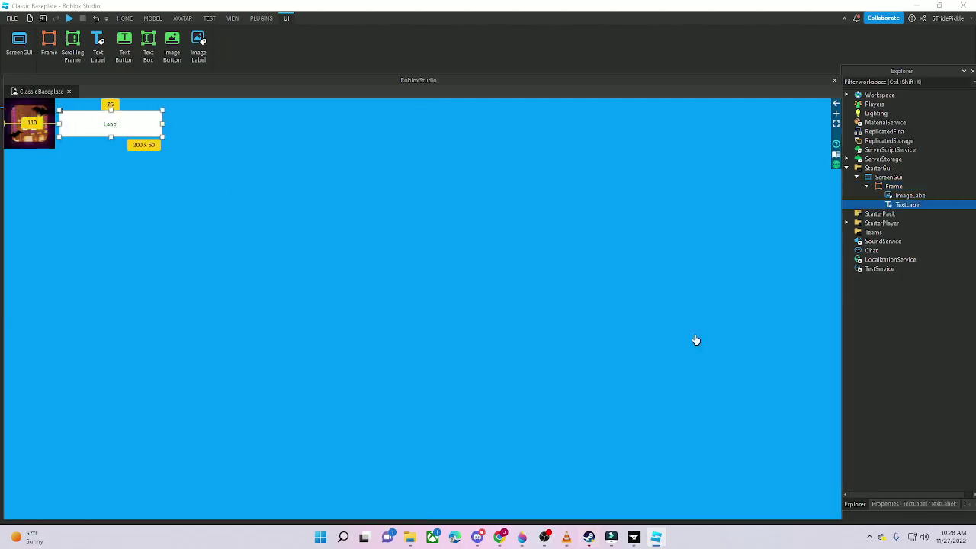
pyautogui.click(913, 504)
pyautogui.scroll(-10, 928, 386)
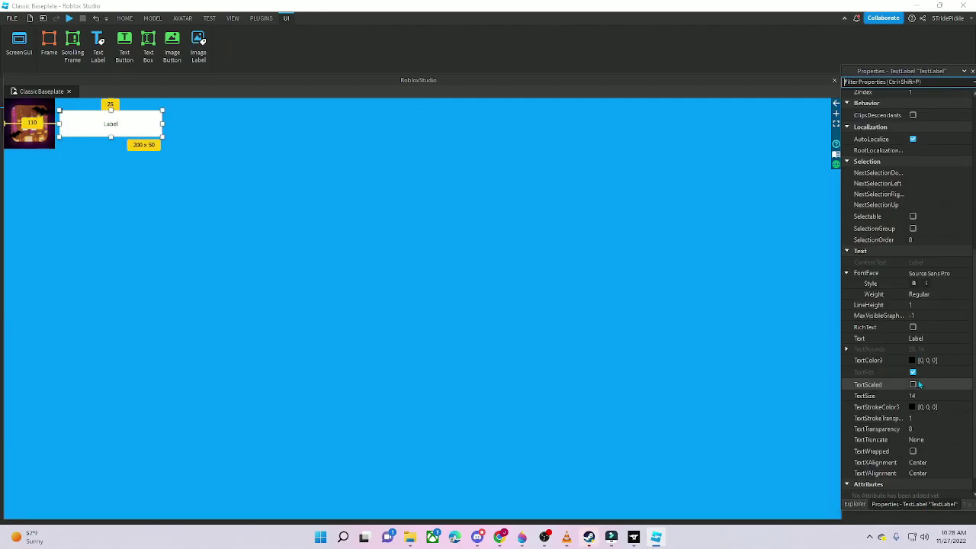
pyautogui.click(928, 337)
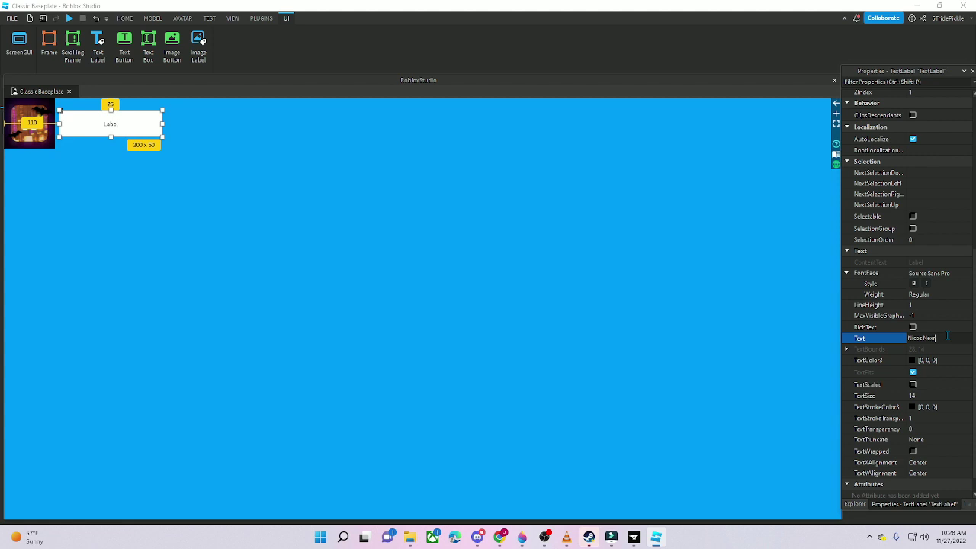
pyautogui.write('Nicos Nextbots')
pyautogui.press('Return')
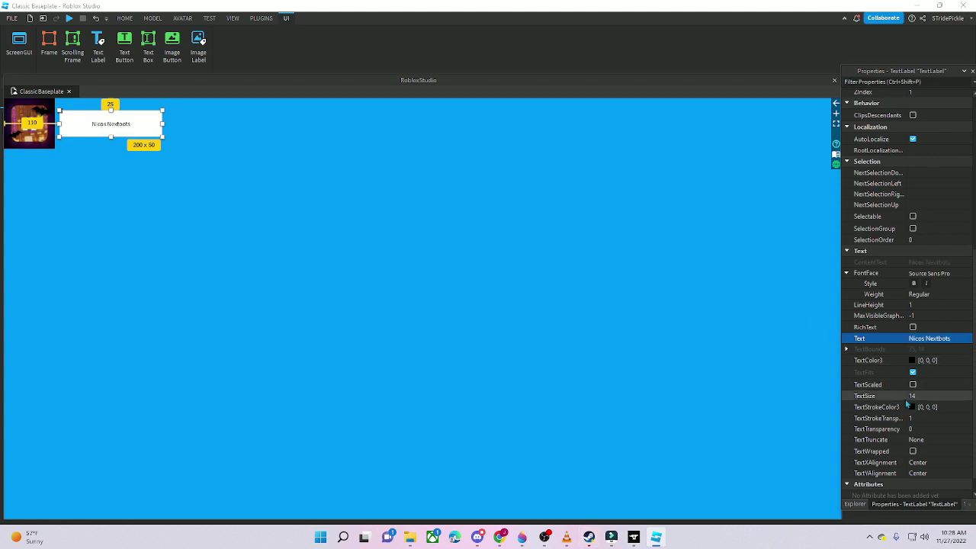
# - Turn on TextScaled and RichText, use Denk One font, and BackgroundTransparency 1
pyautogui.click(913, 385)
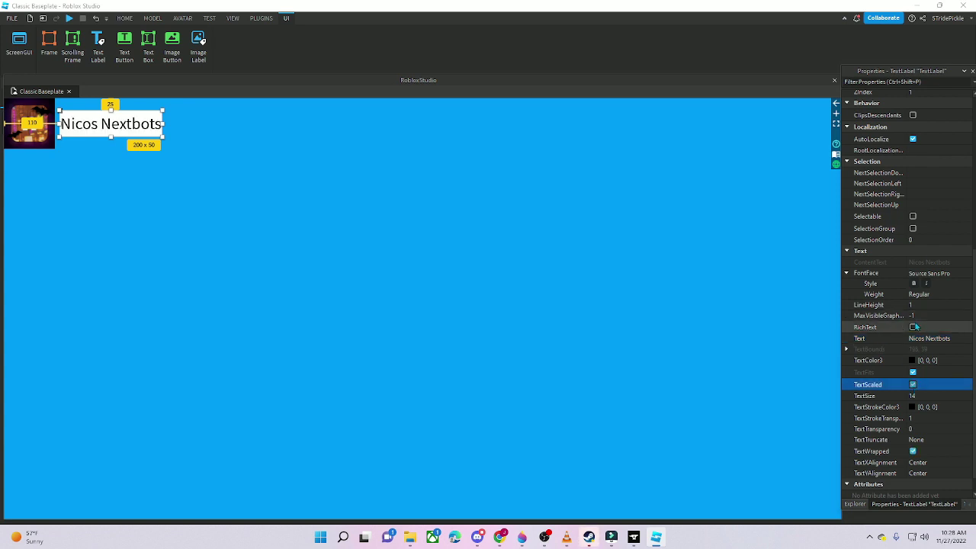
pyautogui.click(912, 327)
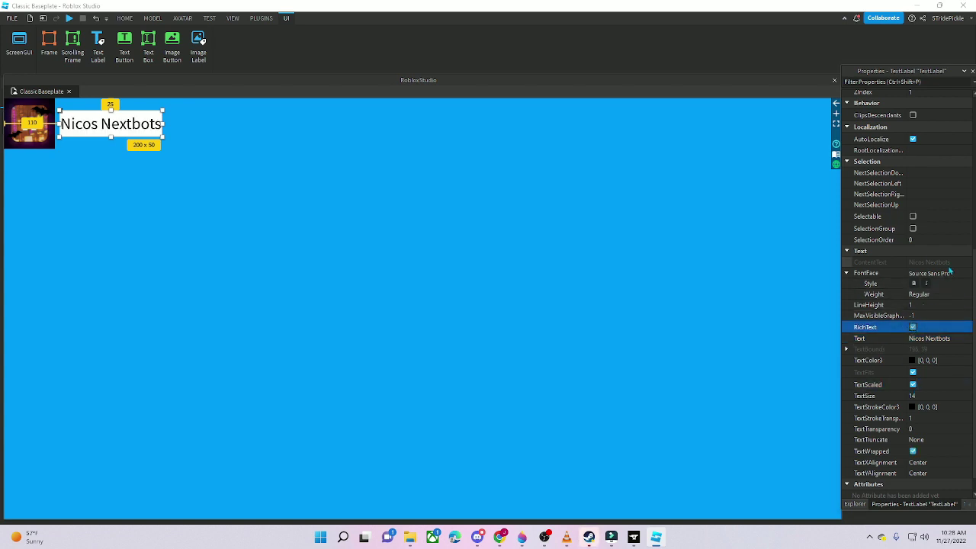
pyautogui.click(946, 276)
pyautogui.click(946, 277)
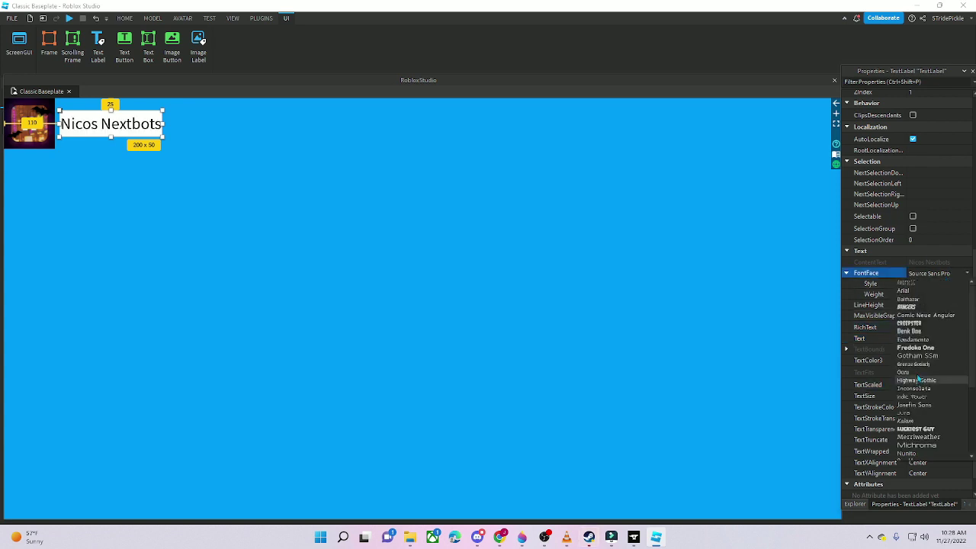
pyautogui.click(911, 332)
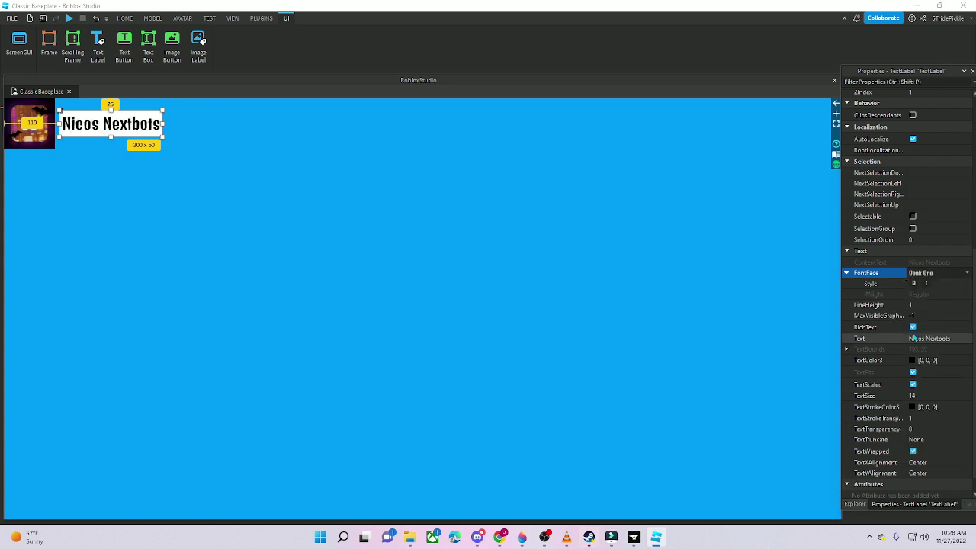
pyautogui.scroll(7, 914, 337)
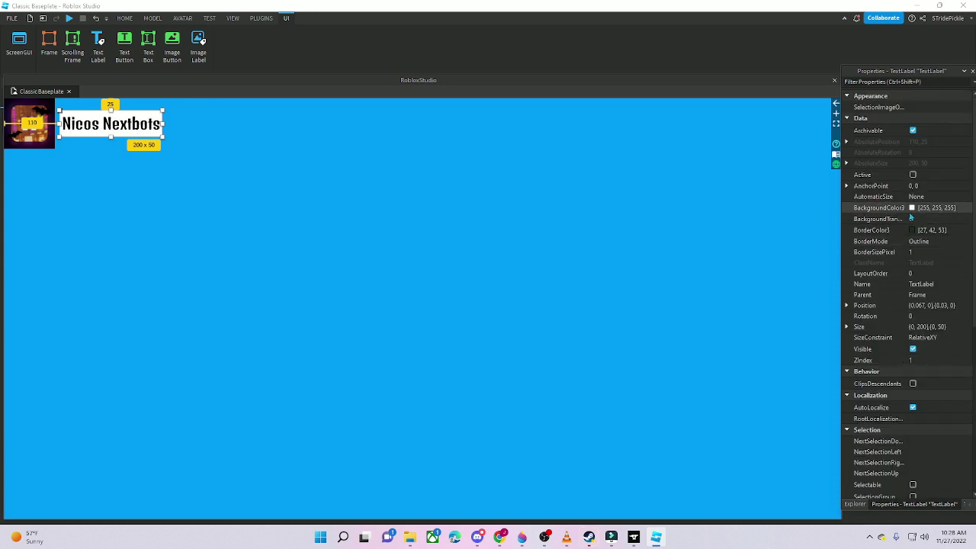
pyautogui.click(911, 218)
pyautogui.write('1')
pyautogui.press('Return')
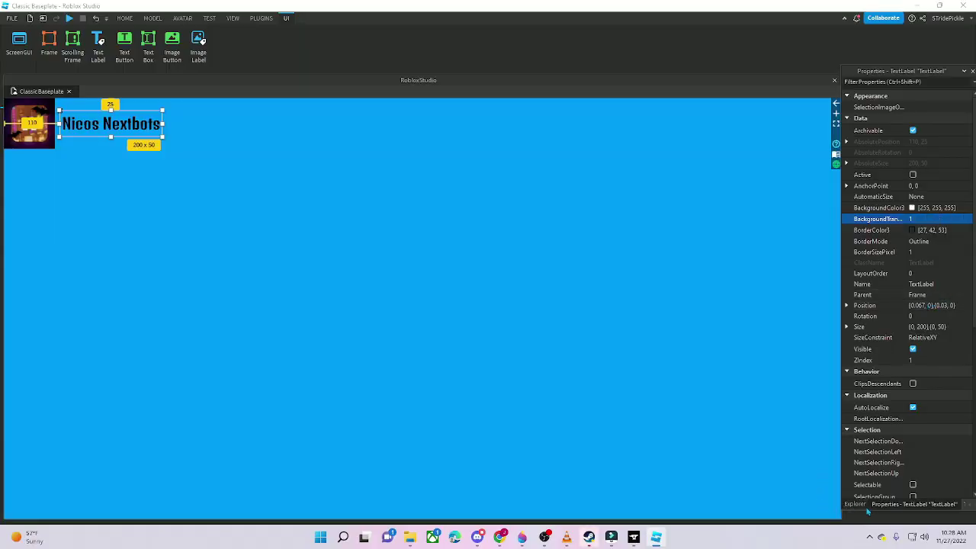
pyautogui.click(859, 505)
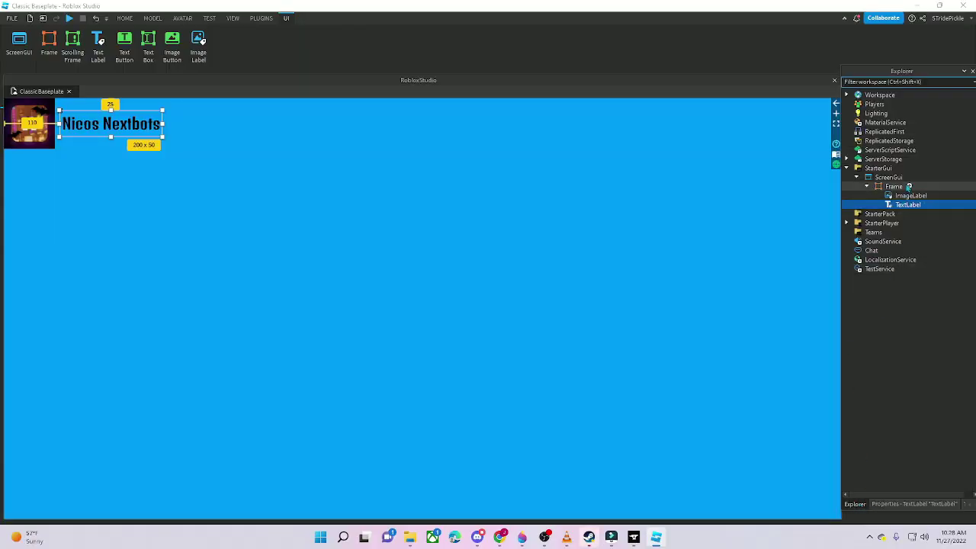
# - Add a TextButton below the title with the text 'Play'
pyautogui.click(908, 186)
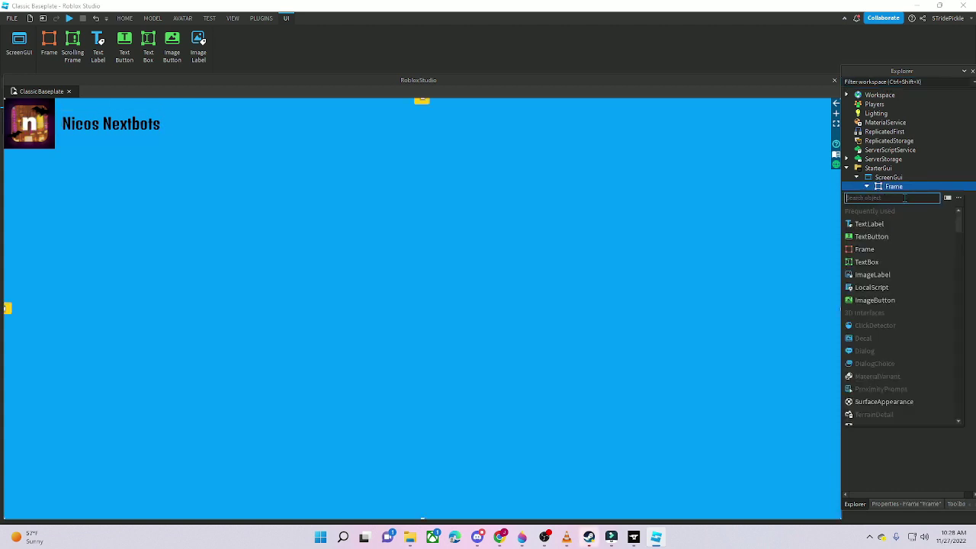
pyautogui.click(892, 229)
pyautogui.moveTo(54, 101); pyautogui.dragTo(83, 233)
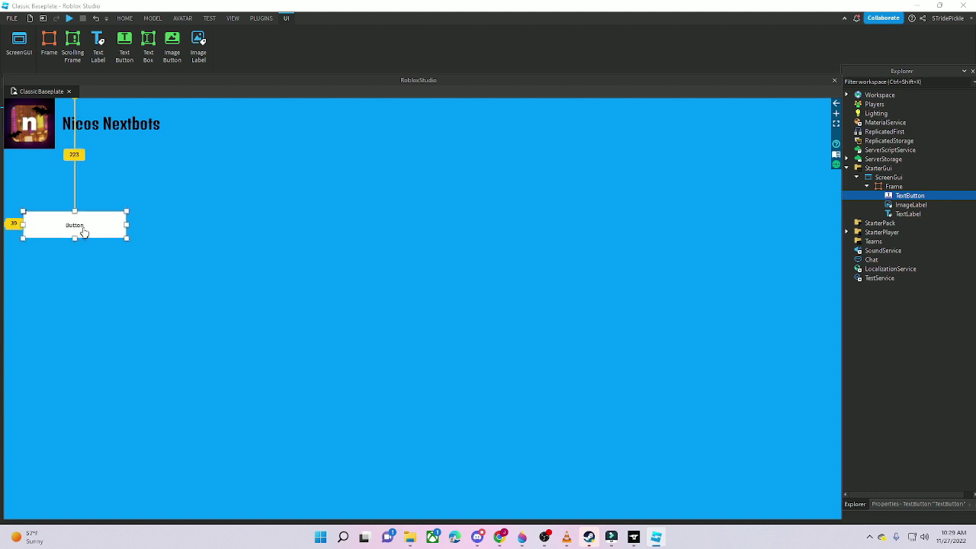
pyautogui.click(915, 504)
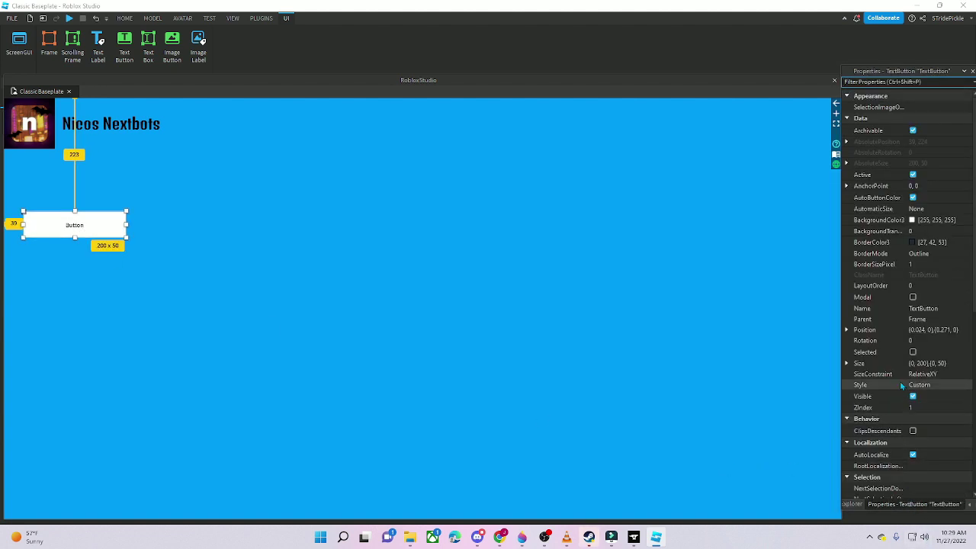
pyautogui.scroll(-8, 902, 383)
pyautogui.scroll(-3, 904, 385)
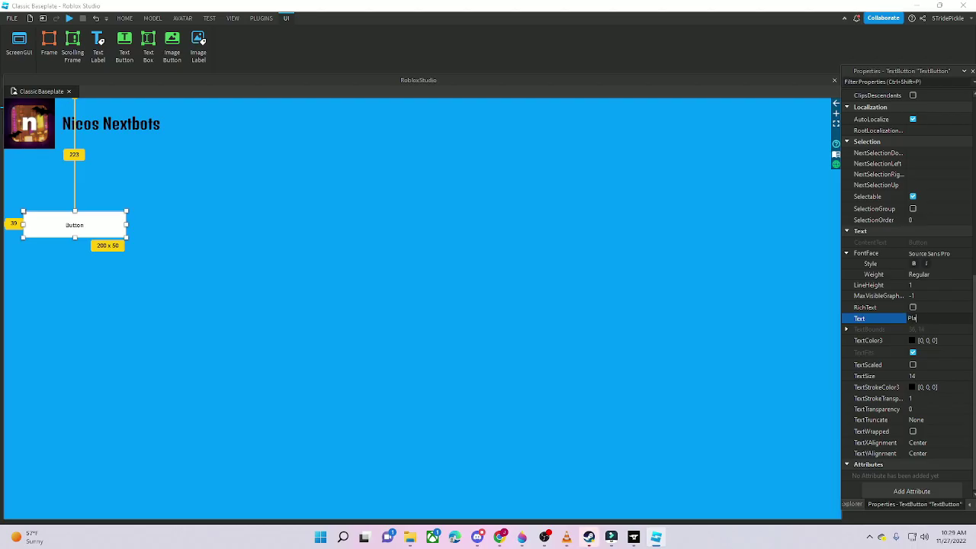
pyautogui.write('y')
pyautogui.press('Return')
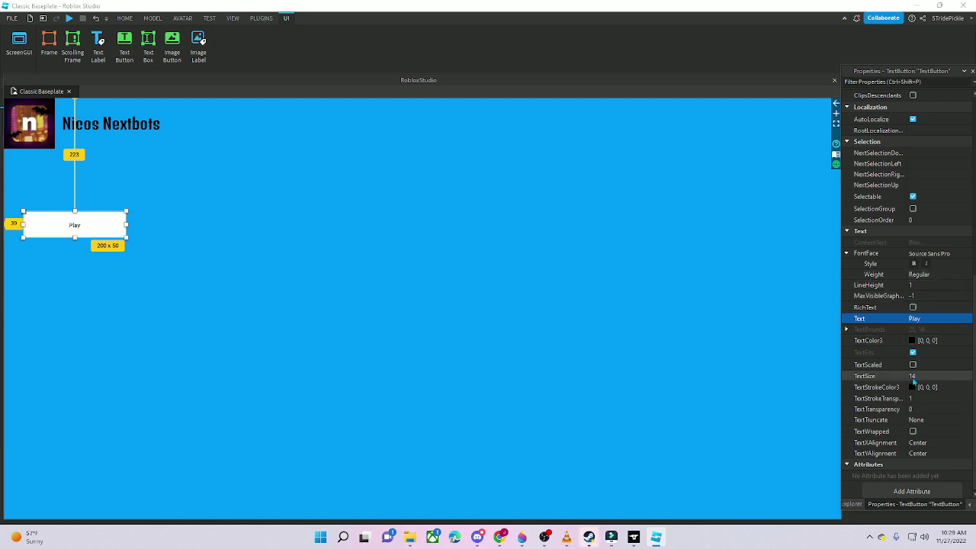
# - Make the Play text scaled, Denk One font, coloured dark red (162, 8, 8)
pyautogui.click(912, 364)
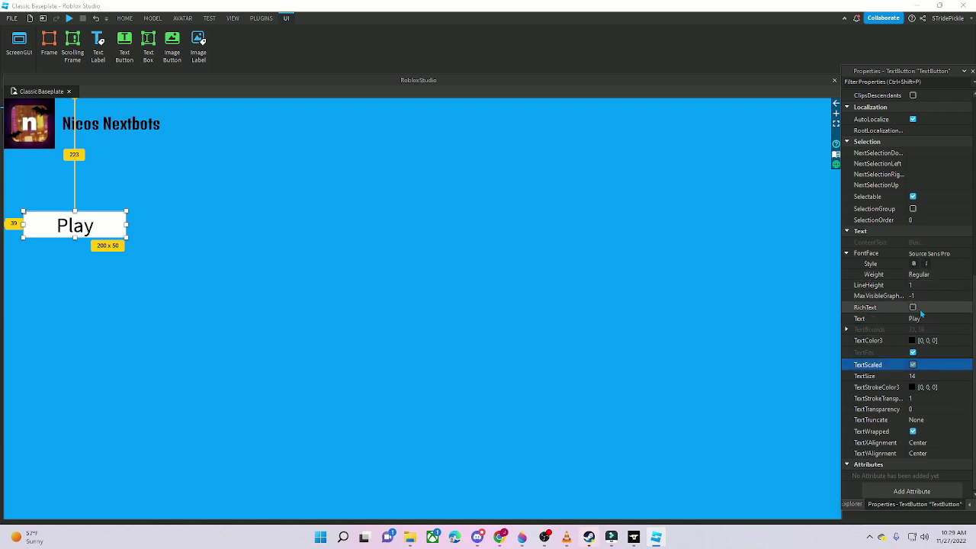
pyautogui.click(930, 254)
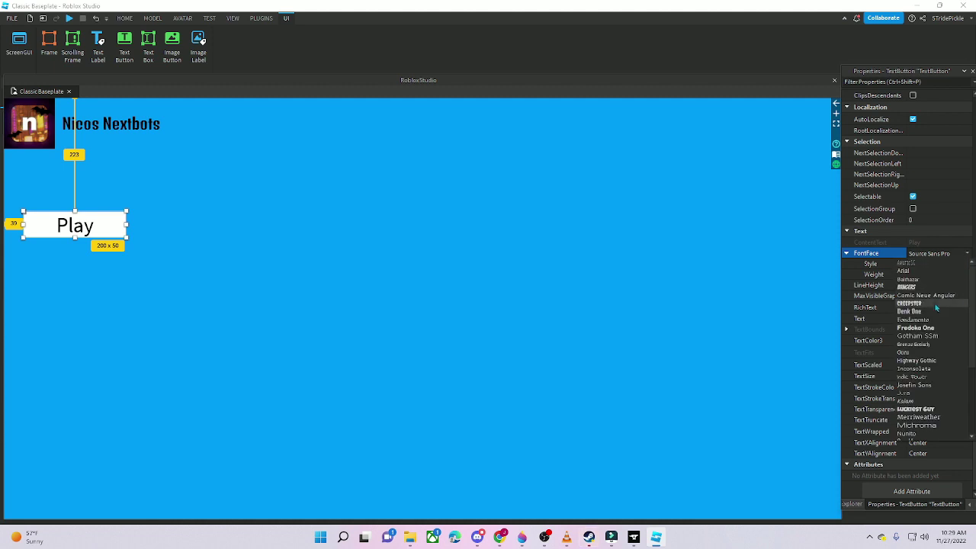
pyautogui.click(936, 312)
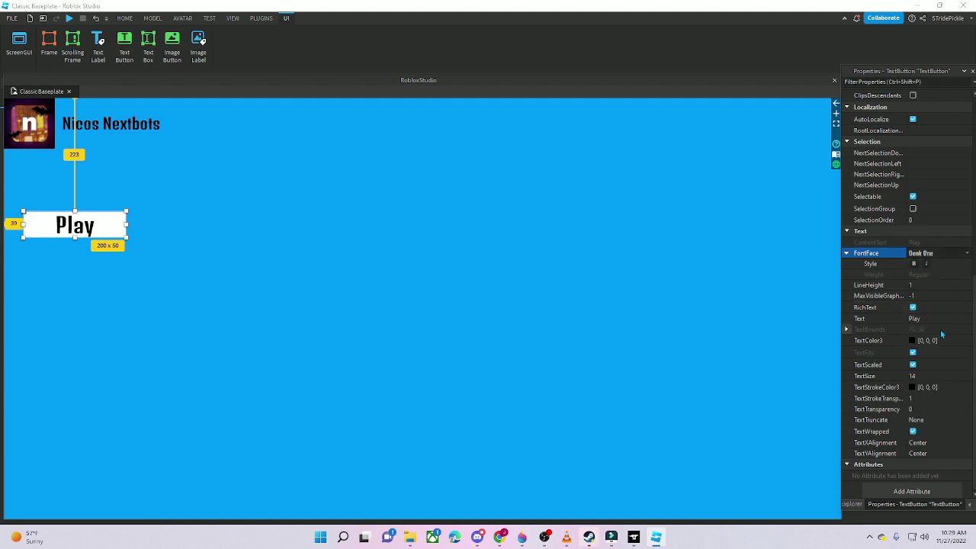
pyautogui.click(918, 341)
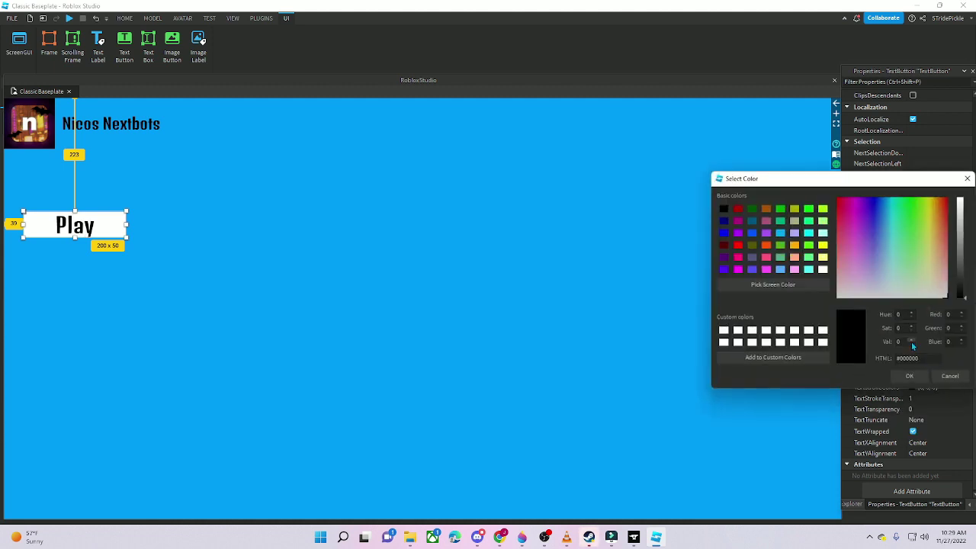
pyautogui.moveTo(945, 259); pyautogui.dragTo(959, 206)
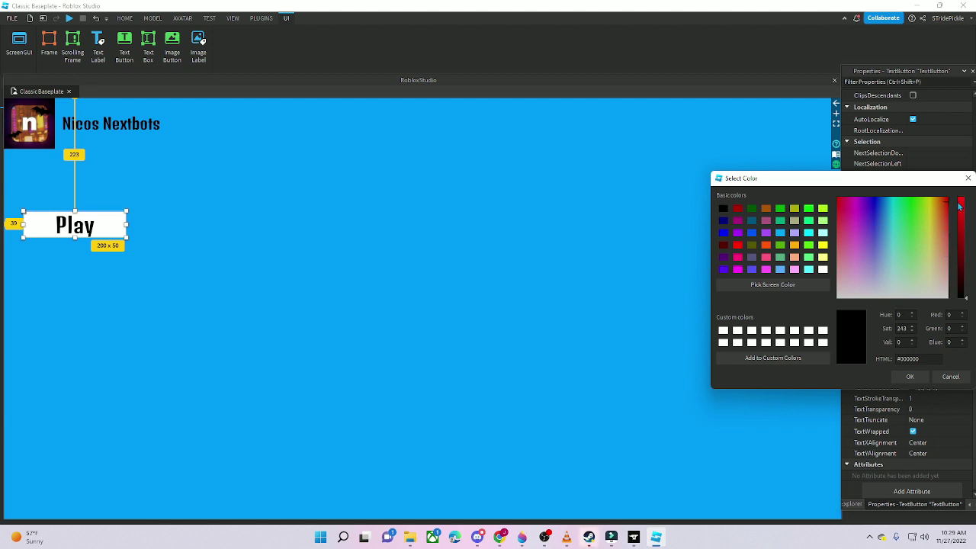
pyautogui.click(964, 241)
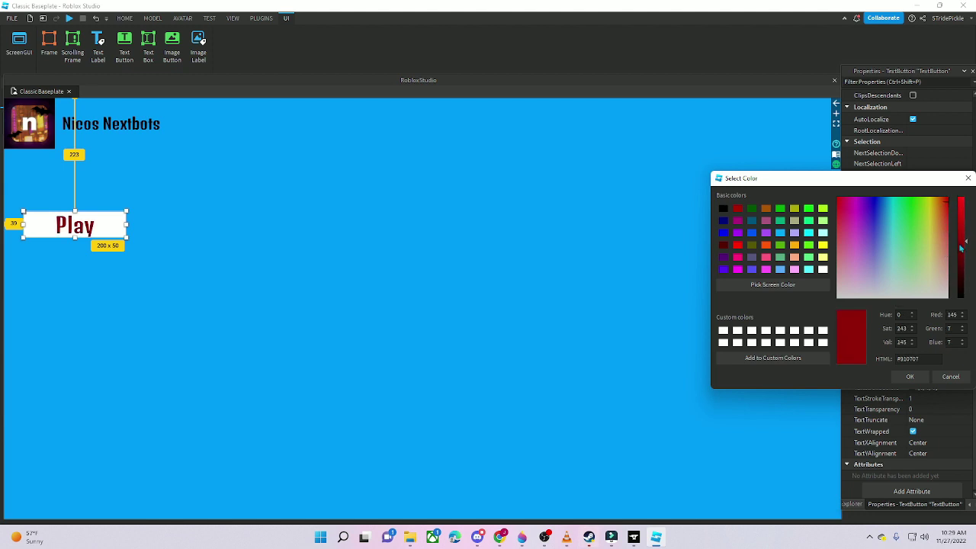
pyautogui.click(909, 377)
pyautogui.scroll(5, 907, 304)
# - Set the Play button's BackgroundTransparency to 1
pyautogui.click(924, 164)
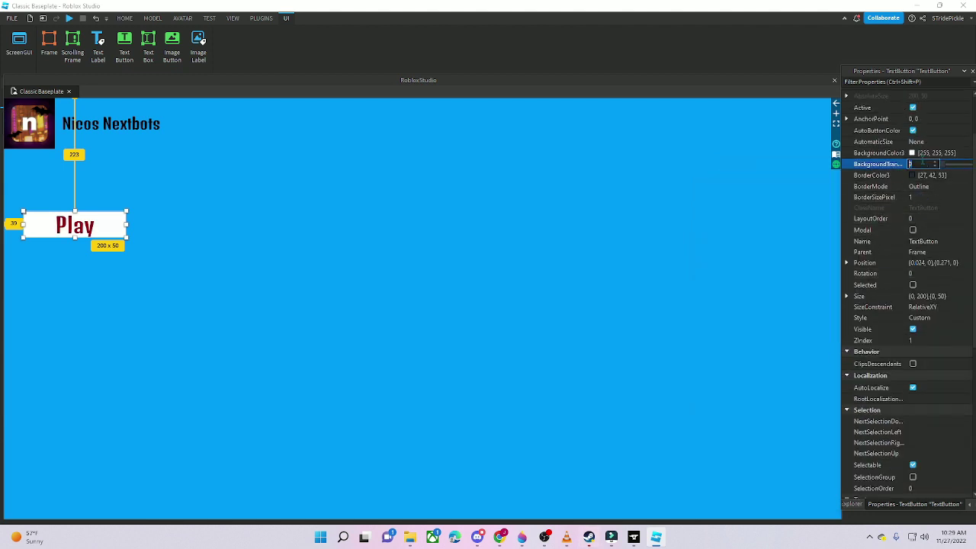
pyautogui.write('1')
pyautogui.press('Return')
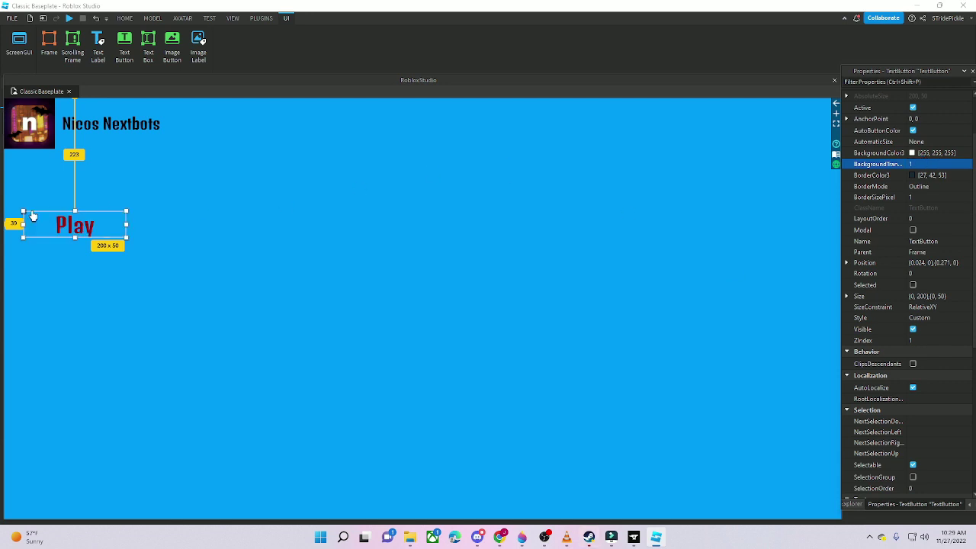
# - Try a transparent Frame background, revert it to opaque blue, and reselect Play
pyautogui.click(760, 497)
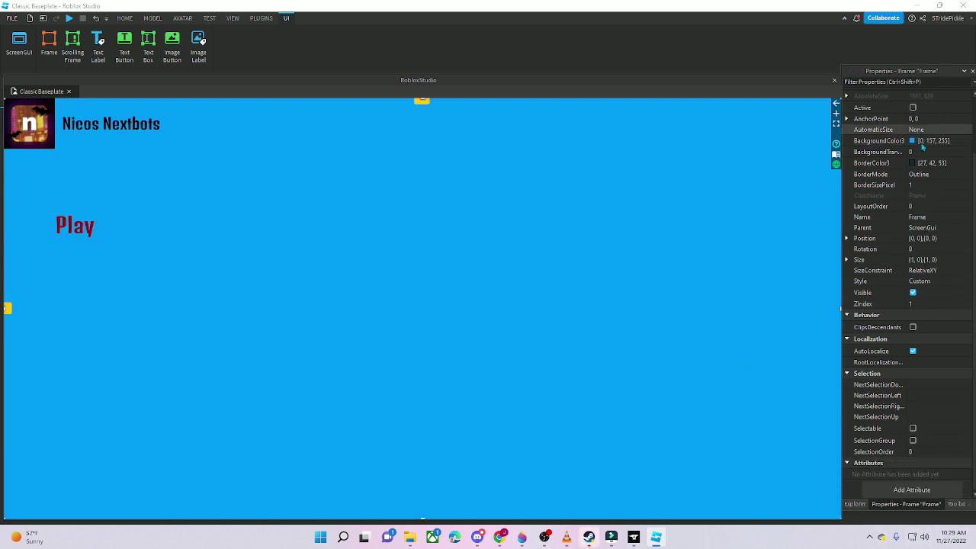
pyautogui.click(894, 152)
pyautogui.write('1')
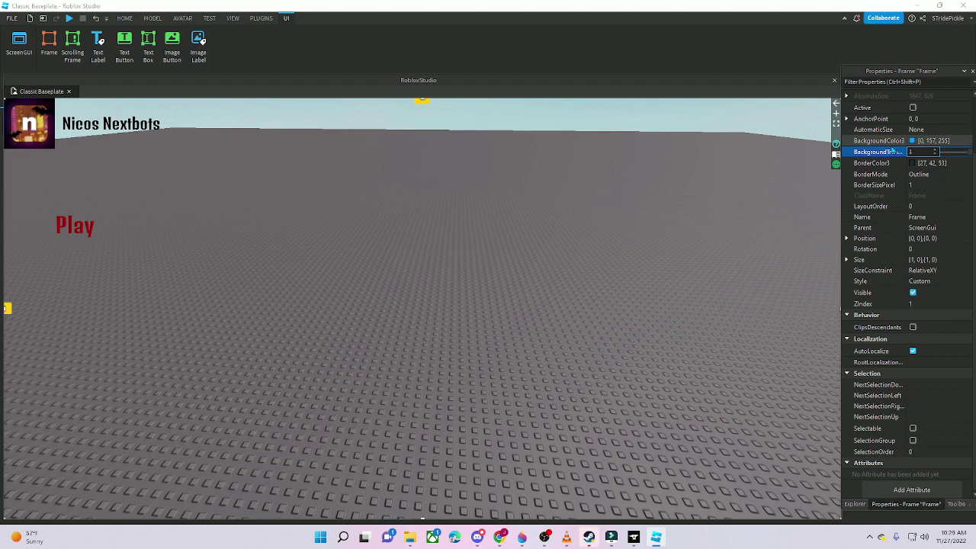
pyautogui.press('BackSpace')
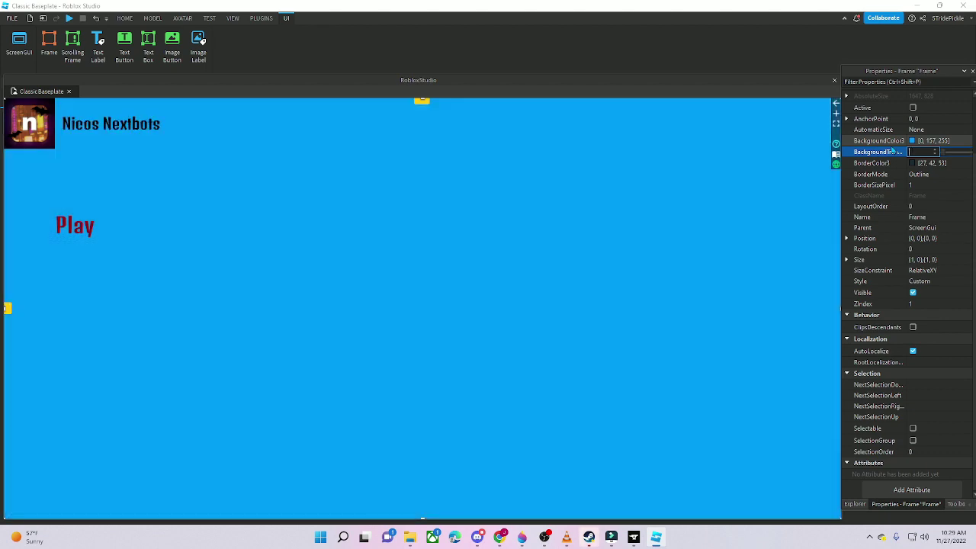
pyautogui.click(78, 225)
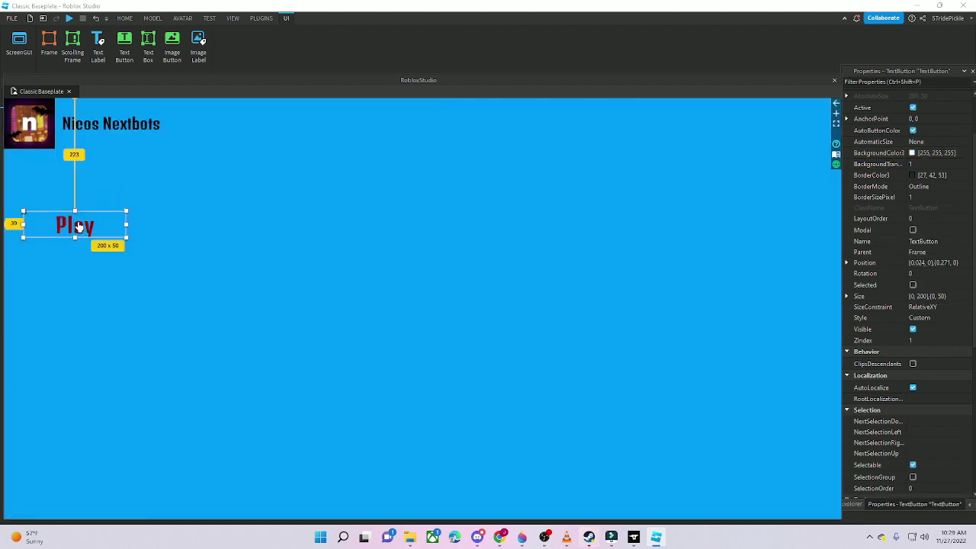
# - Duplicate the Play button below itself and label the copy Options
pyautogui.hotkey('ctrl', 'd')
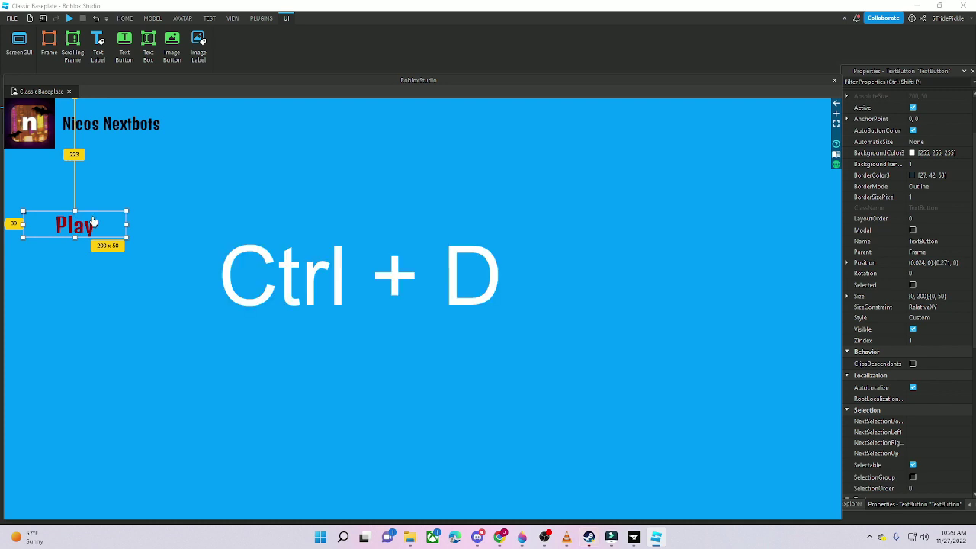
pyautogui.moveTo(93, 222); pyautogui.dragTo(81, 303)
pyautogui.scroll(-7, 908, 343)
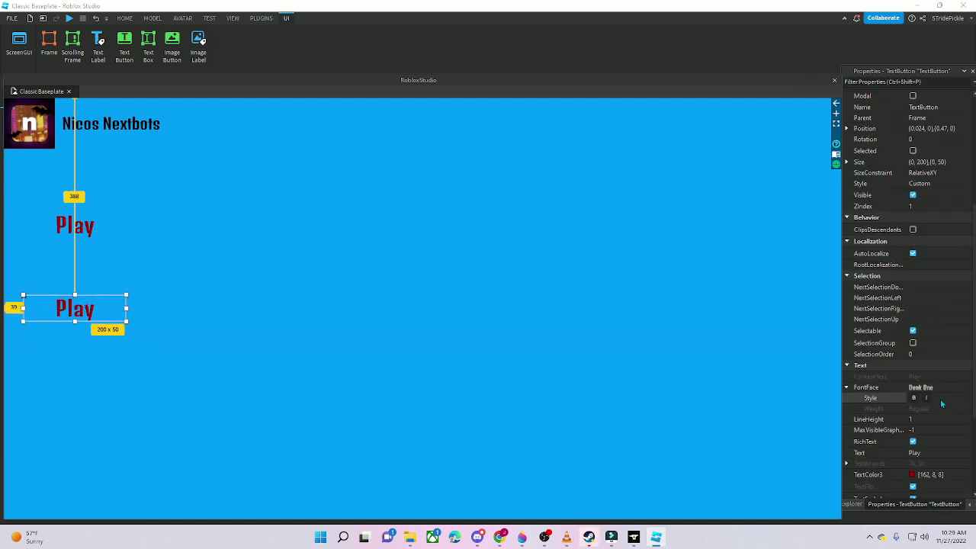
pyautogui.click(934, 318)
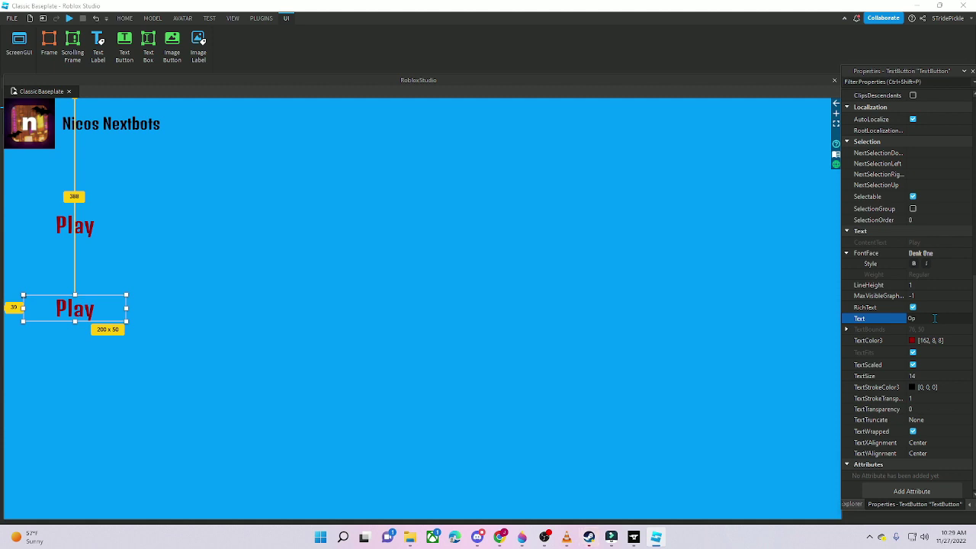
pyautogui.press('Return')
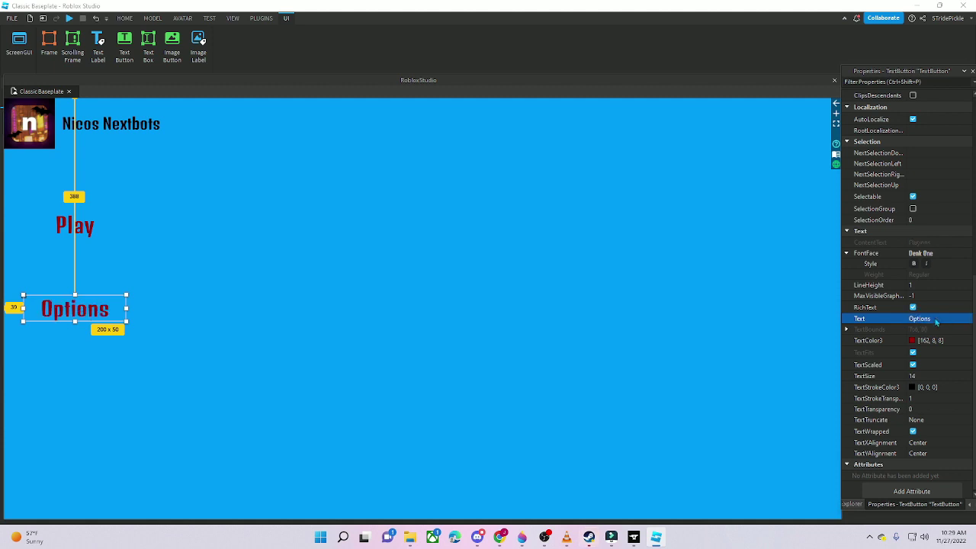
# - Duplicate the Options button below it, label it Patch Notes, and close the ThreeDText panel
pyautogui.hotkey('ctrl', 'd')
pyautogui.moveTo(81, 309); pyautogui.dragTo(81, 396)
pyautogui.click(939, 319)
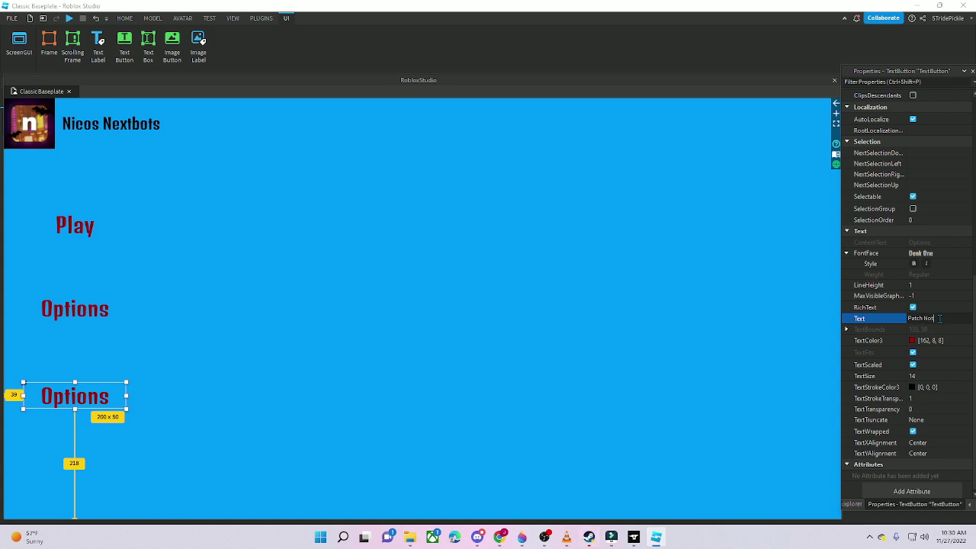
pyautogui.write('Patch Notes')
pyautogui.press('Return')
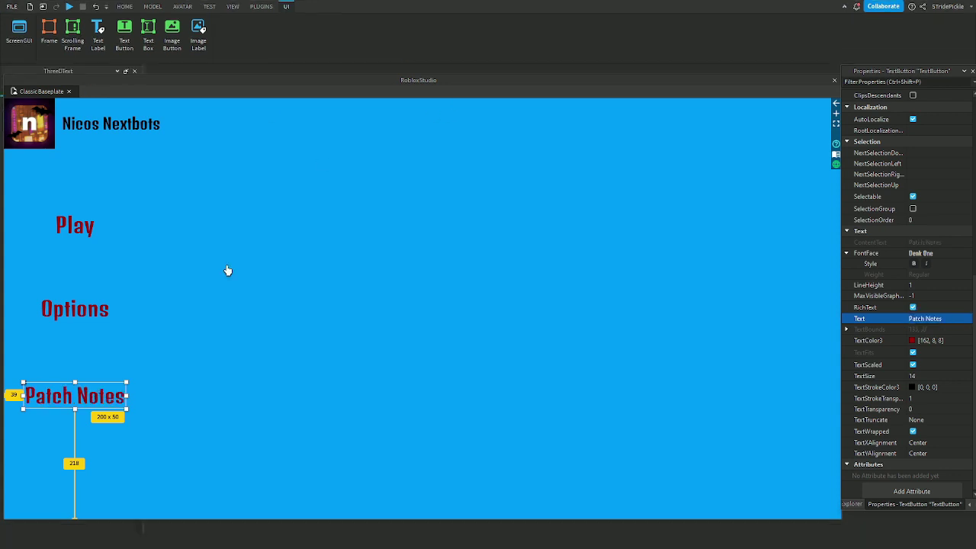
pyautogui.click(135, 71)
pyautogui.moveTo(347, 89); pyautogui.dragTo(345, 101)
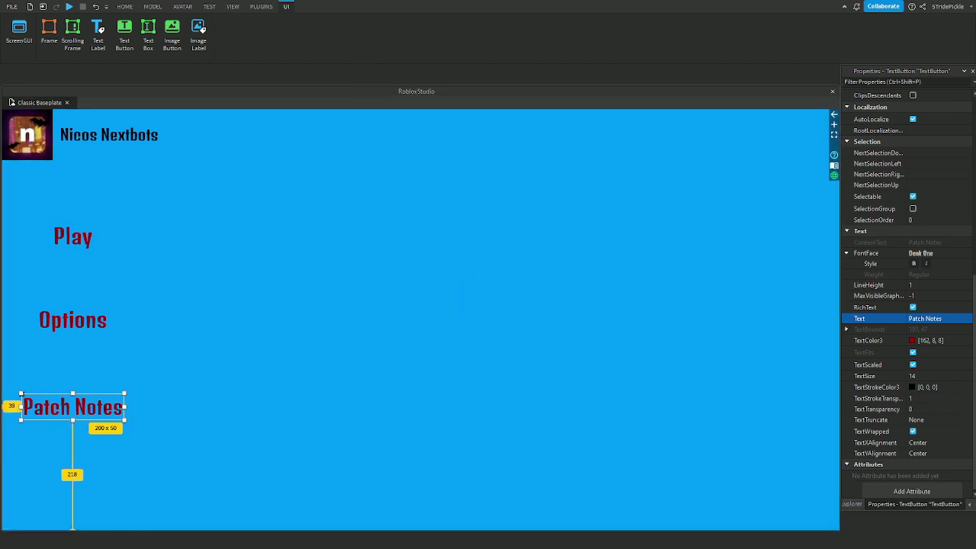
# - Insert a LocalScript into the first TextButton (Play) from the Explorer
pyautogui.click(852, 504)
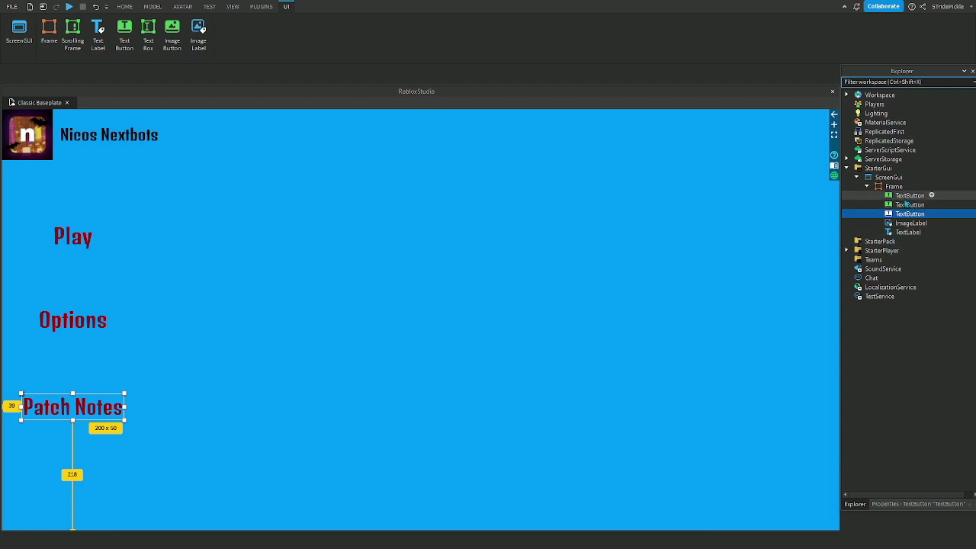
pyautogui.click(909, 195)
pyautogui.click(931, 196)
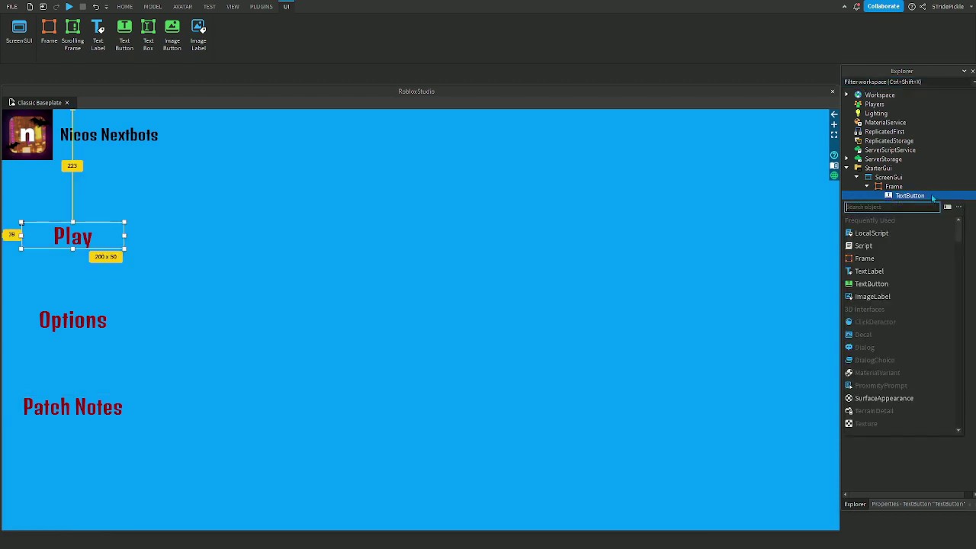
pyautogui.click(871, 232)
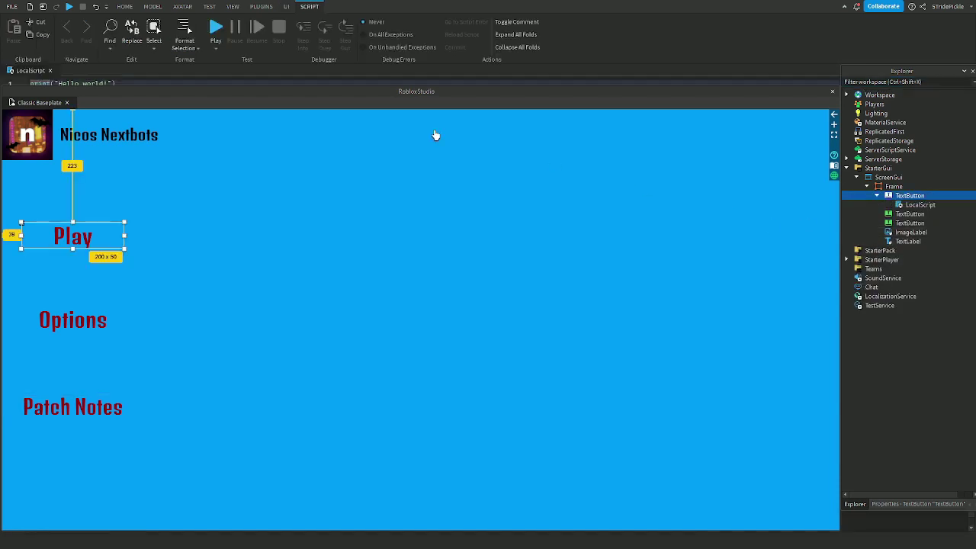
# - Select the three-line Play script in the Google Docs notes, then return to Roblox Studio
pyautogui.click(499, 536)
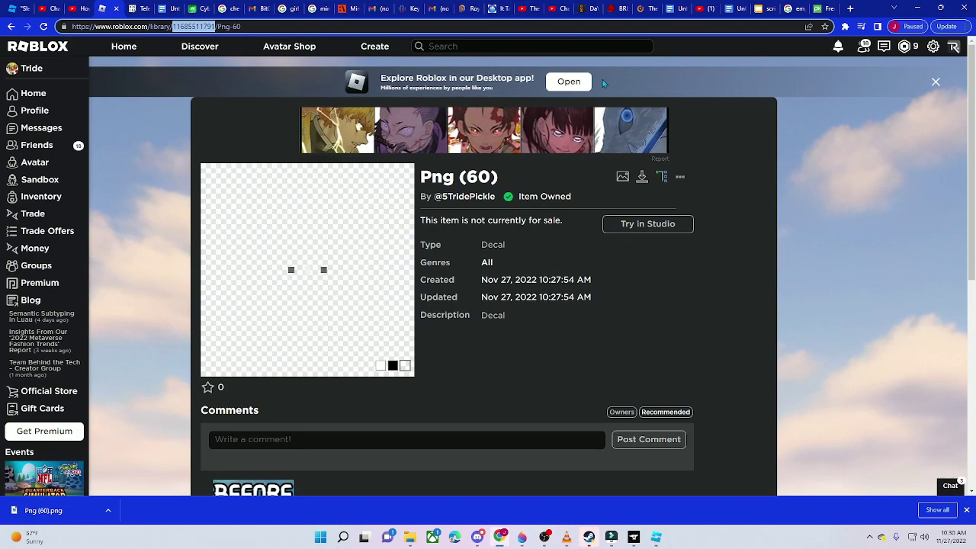
pyautogui.click(728, 9)
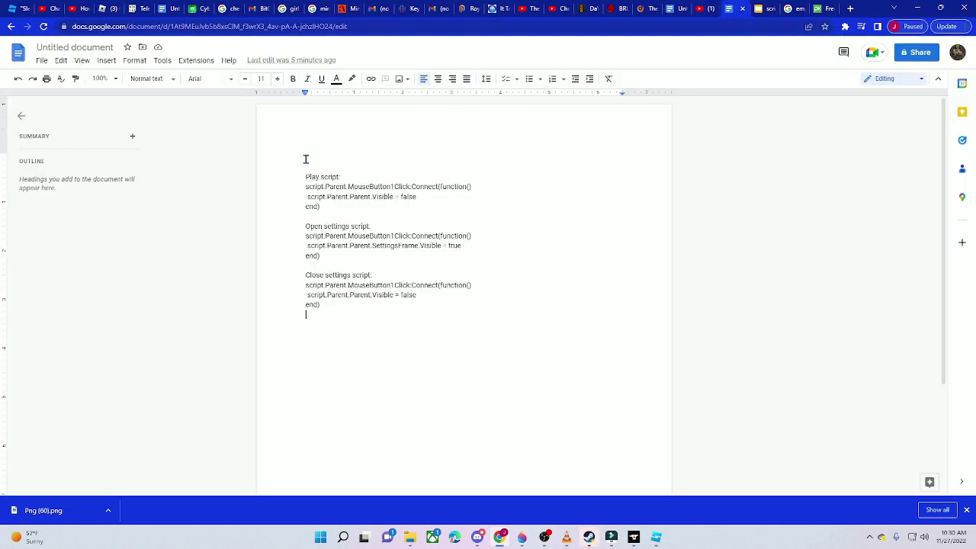
pyautogui.click(965, 511)
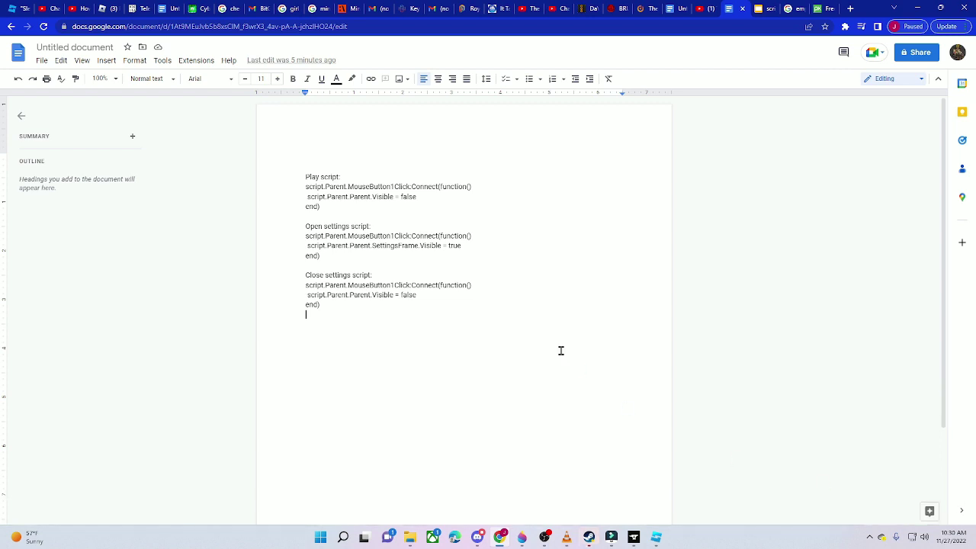
pyautogui.moveTo(325, 206); pyautogui.dragTo(305, 189)
pyautogui.hotkey('ctrl', 'c')
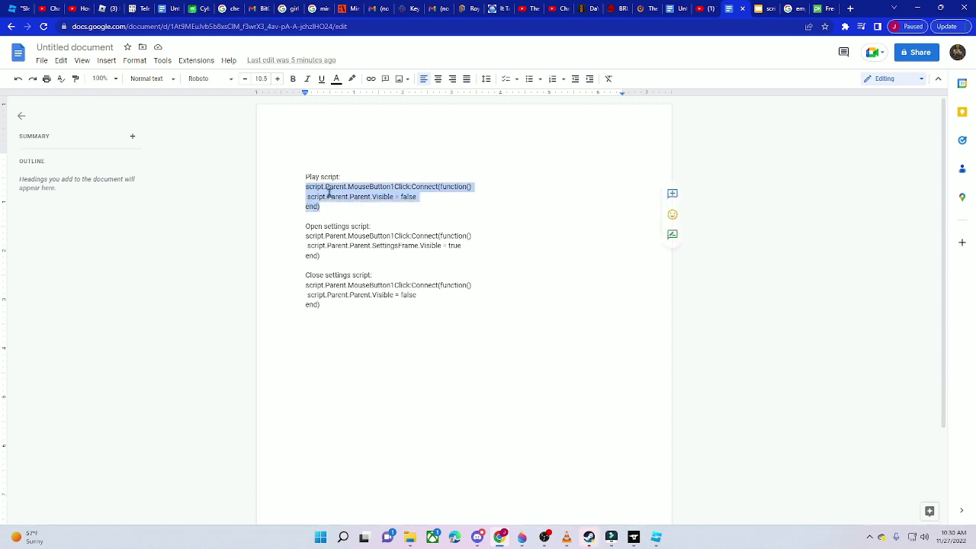
pyautogui.click(893, 8)
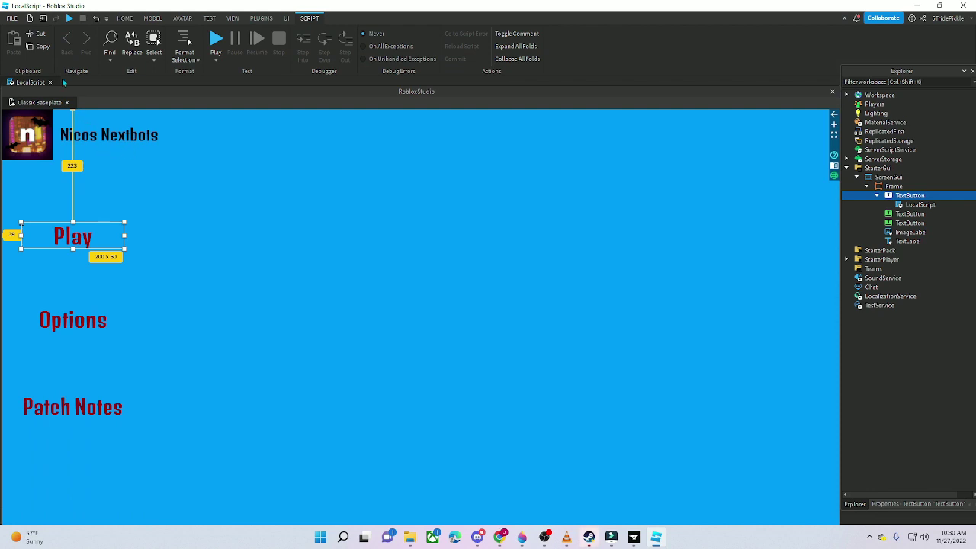
# - Replace the LocalScript's Hello world line with the pasted MouseButton1Click script
pyautogui.moveTo(126, 97); pyautogui.dragTo(160, 266)
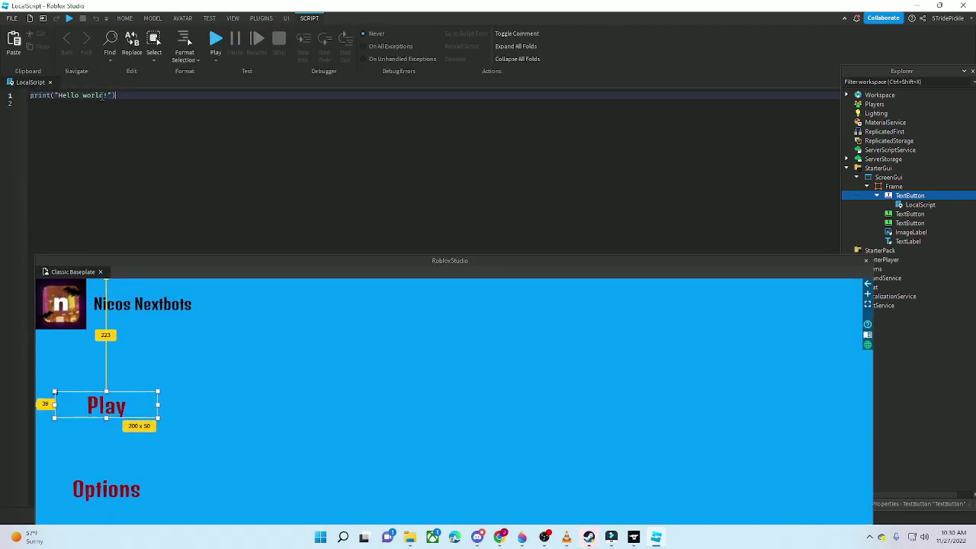
pyautogui.press('BackSpace')
pyautogui.hotkey('ctrl', 'v')
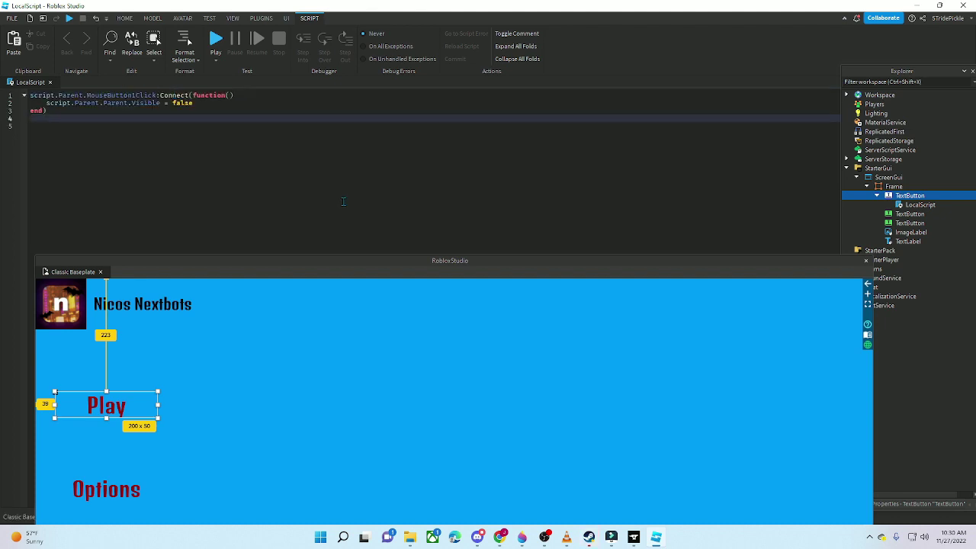
pyautogui.moveTo(396, 266); pyautogui.dragTo(361, 83)
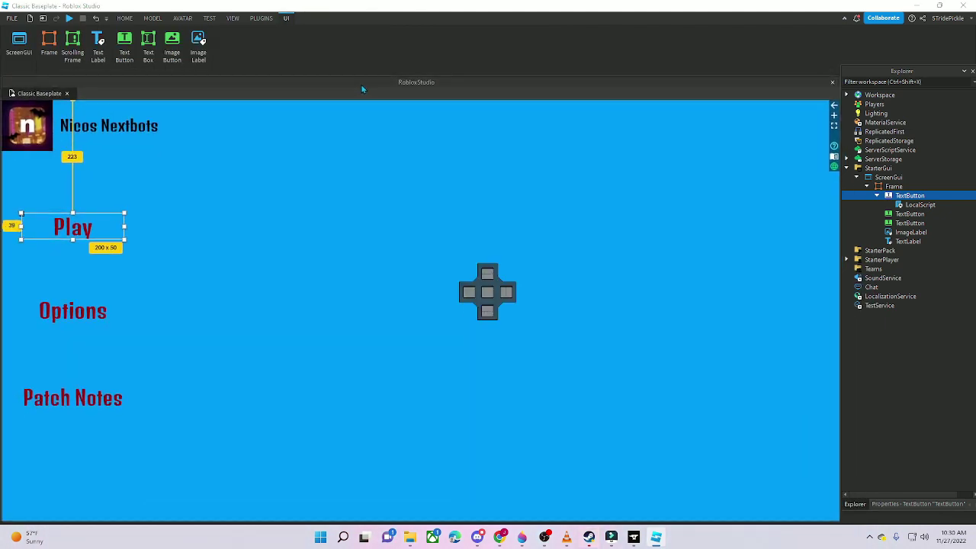
pyautogui.click(124, 18)
pyautogui.click(444, 42)
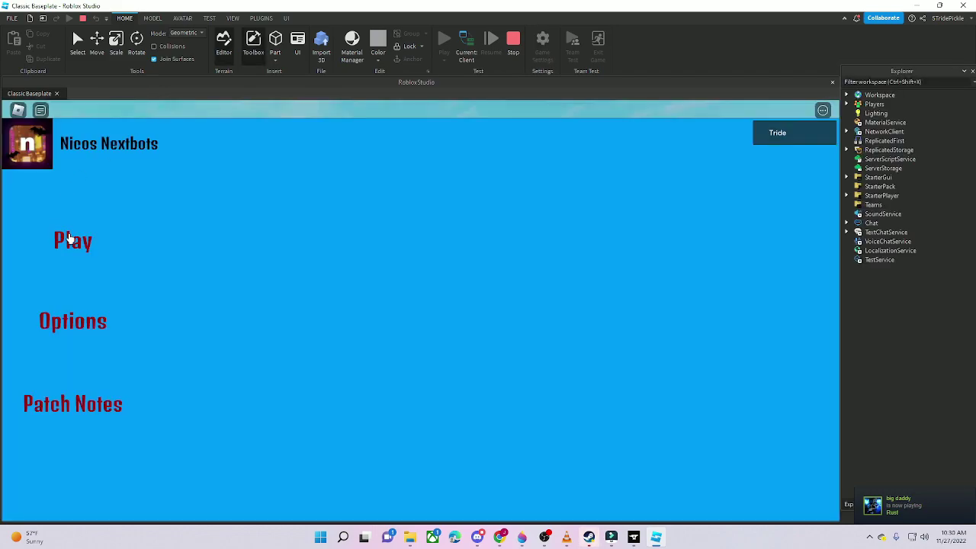
pyautogui.click(68, 241)
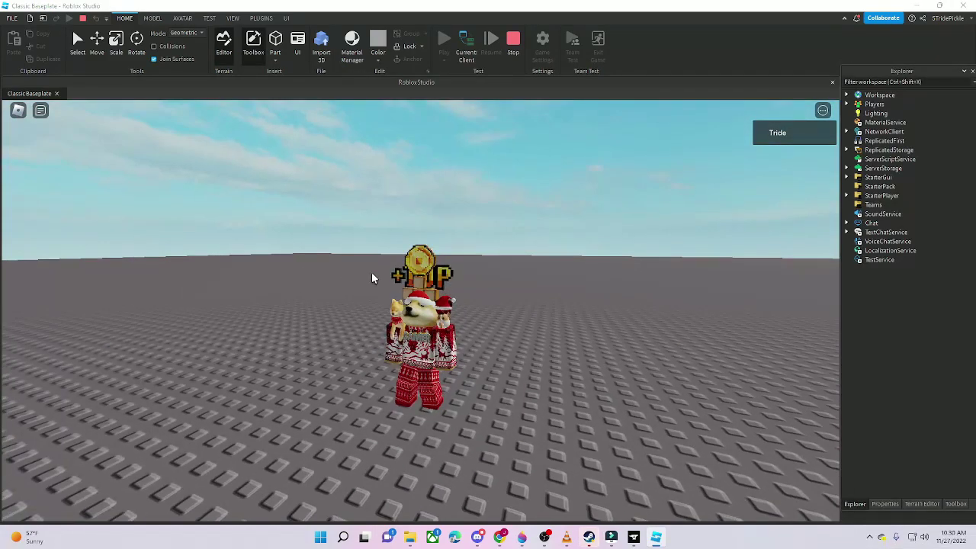
pyautogui.moveTo(371, 275); pyautogui.dragTo(372, 274, button='right')
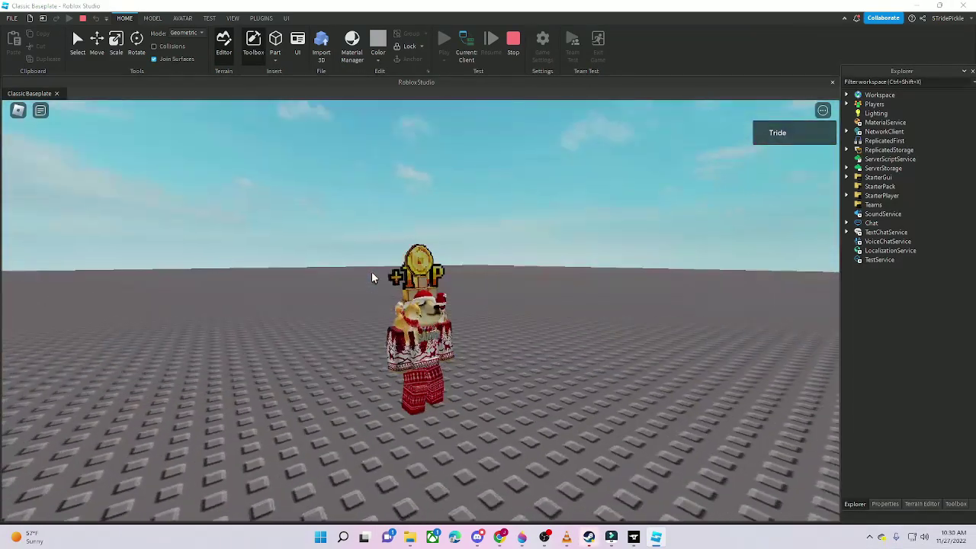
pyautogui.click(513, 42)
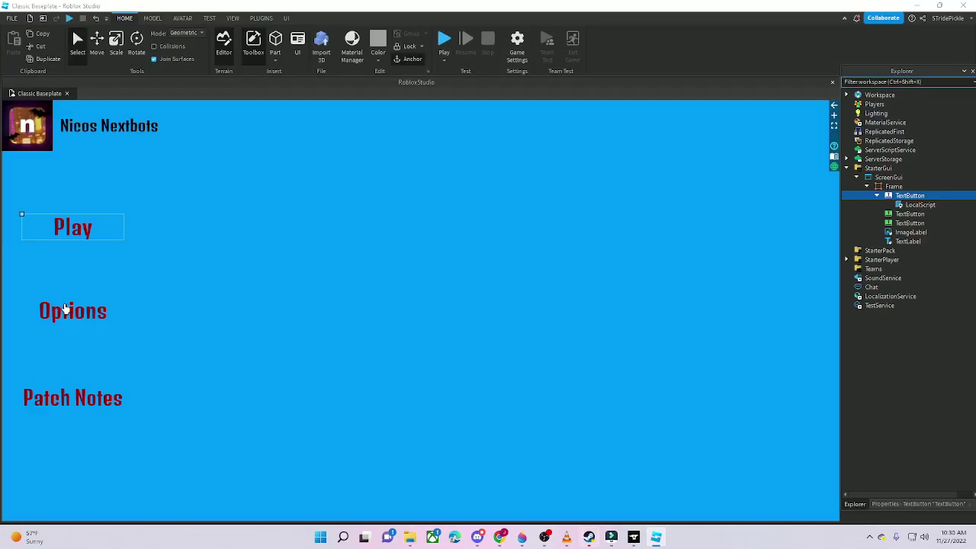
# - Insert a child Frame into the menu Frame and size it to a centred 666 x 465 panel
pyautogui.click(896, 188)
pyautogui.click(909, 186)
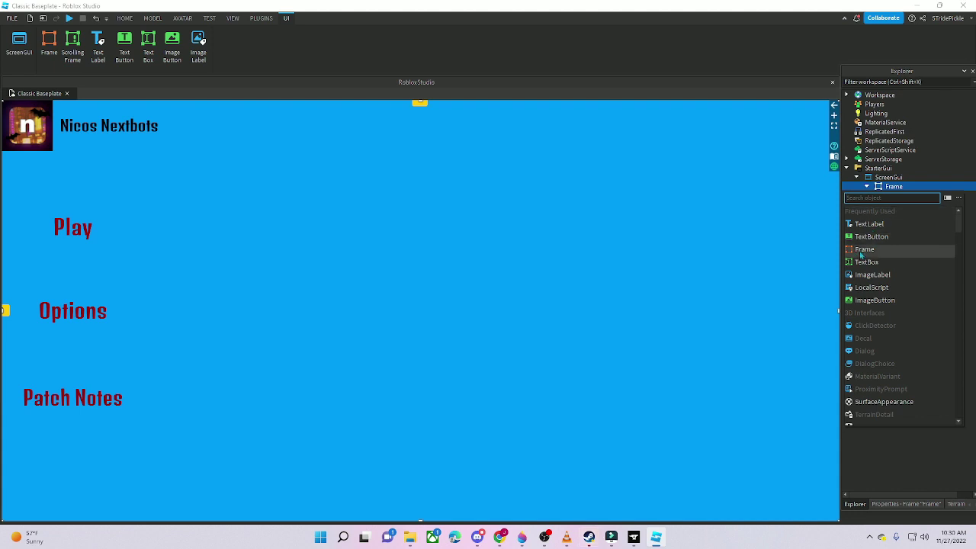
pyautogui.click(869, 253)
pyautogui.moveTo(7, 142); pyautogui.dragTo(767, 522)
pyautogui.moveTo(678, 456); pyautogui.dragTo(499, 356)
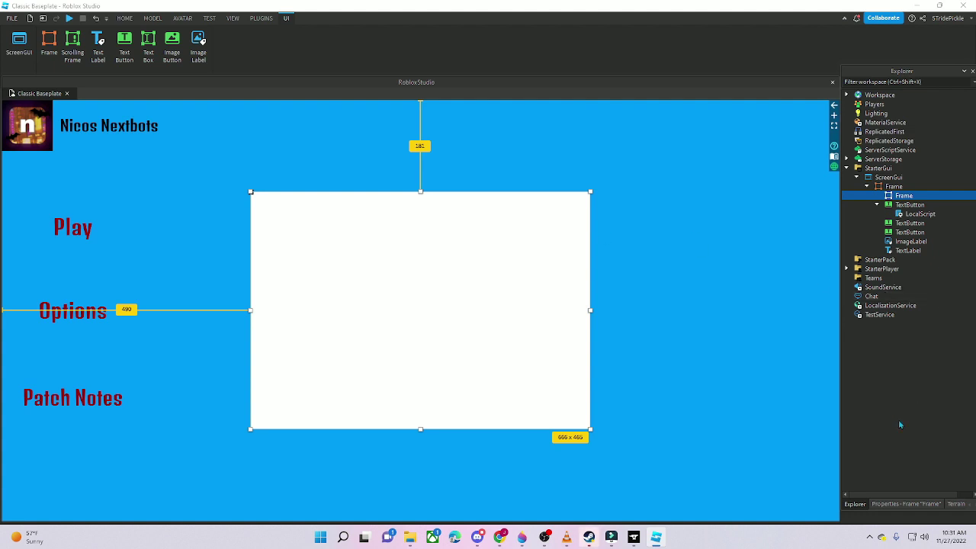
# - Set the inner frame's BackgroundColor3 to dark blue 0, 94, 152
pyautogui.click(693, 414)
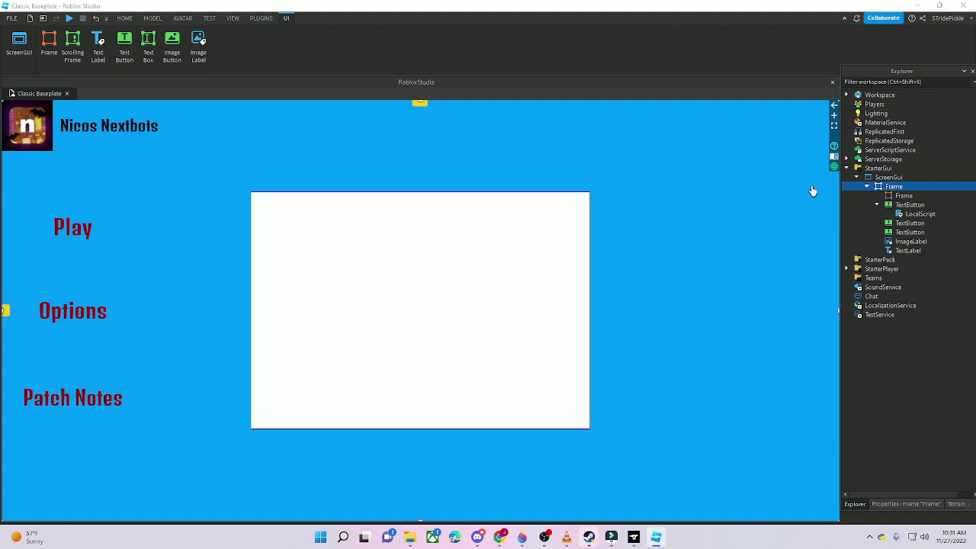
pyautogui.click(906, 504)
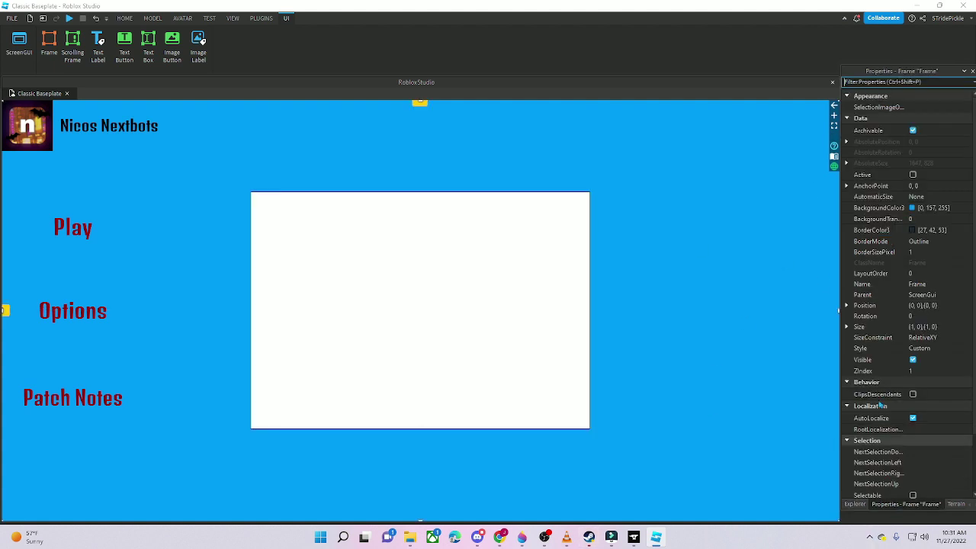
pyautogui.click(965, 209)
pyautogui.hotkey('ctrl', 'c')
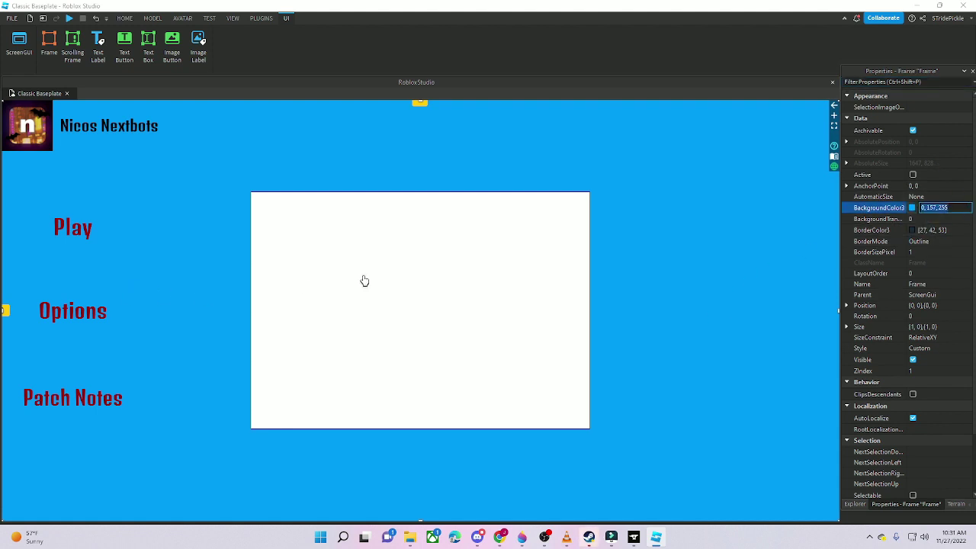
pyautogui.click(363, 279)
pyautogui.click(947, 208)
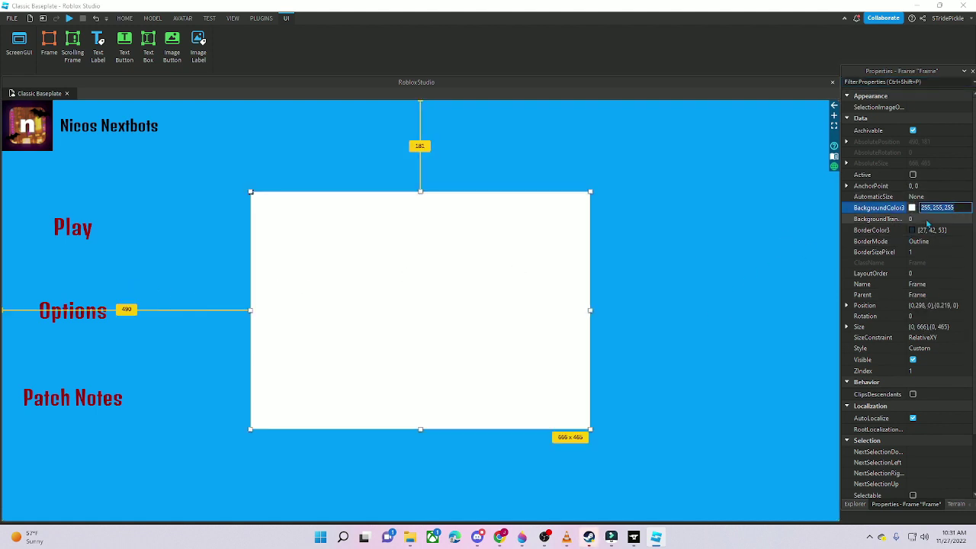
pyautogui.hotkey('ctrl', 'v')
pyautogui.press('Return')
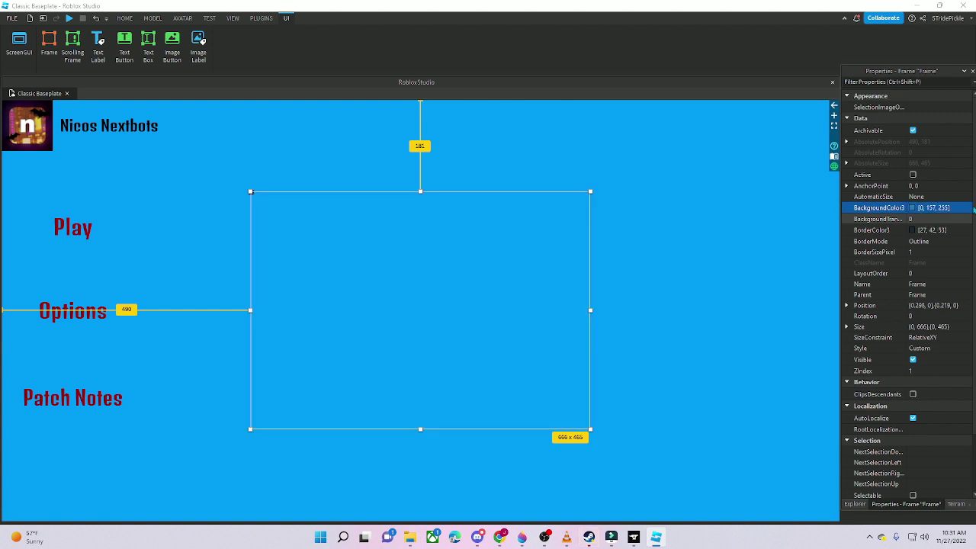
pyautogui.click(913, 208)
pyautogui.moveTo(968, 221); pyautogui.dragTo(966, 238)
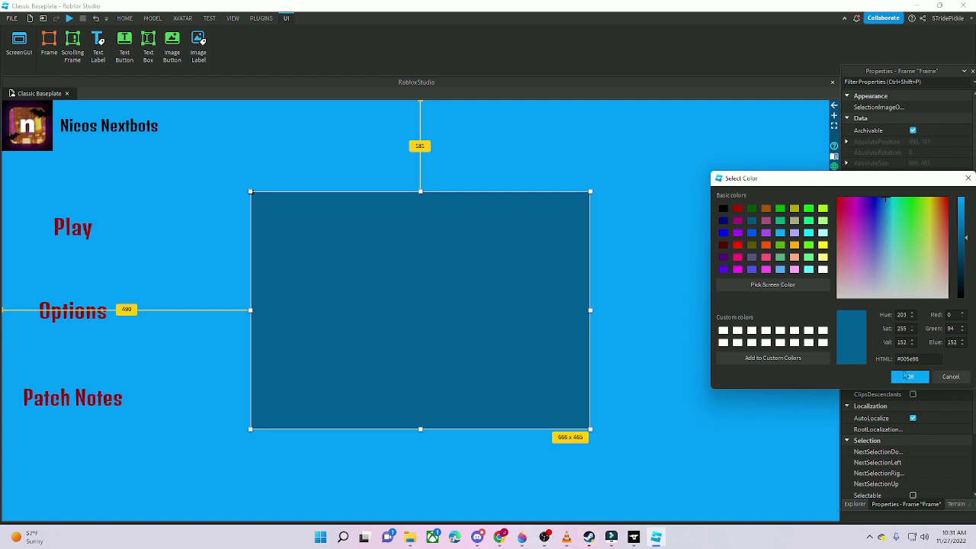
pyautogui.click(910, 377)
pyautogui.click(857, 506)
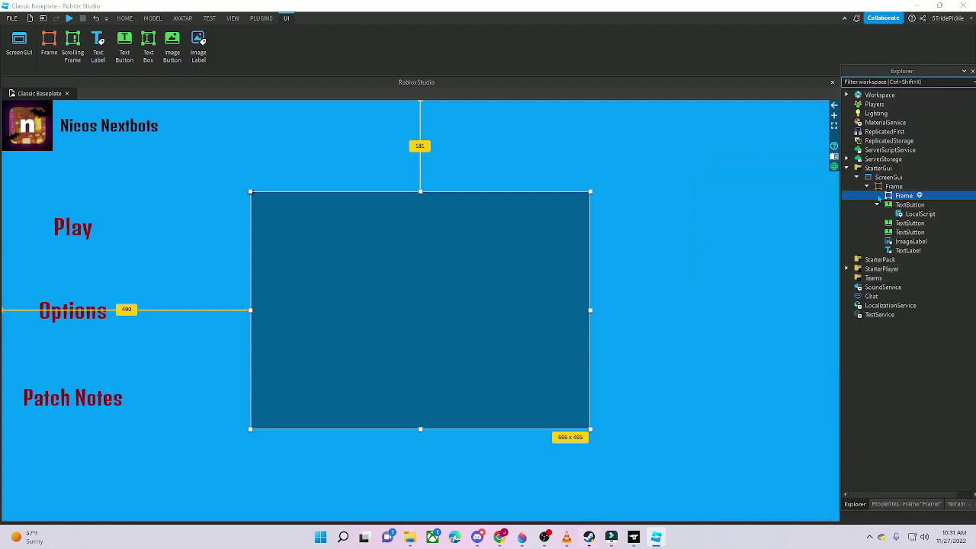
# - Rename the frame SettingsFrame and add a TextLabel at its top centre
pyautogui.press('F2')
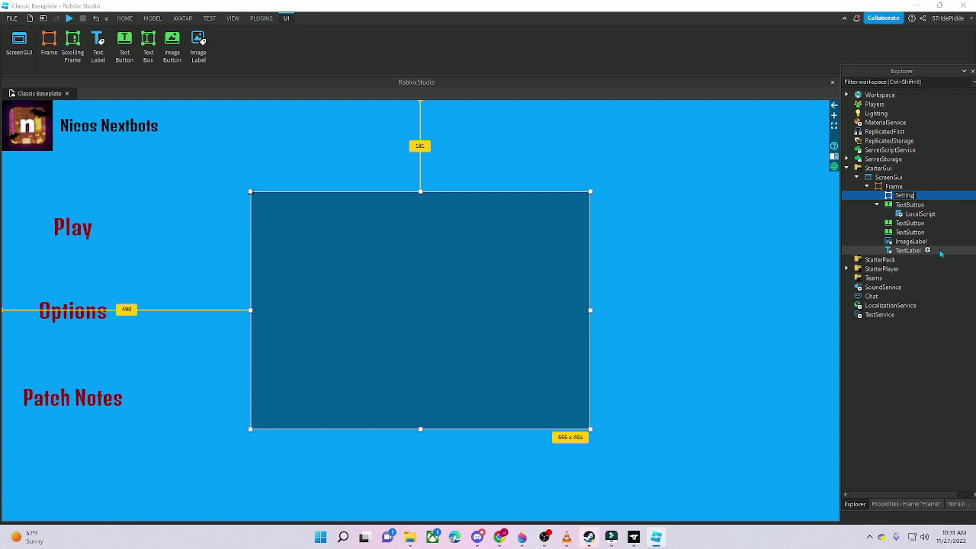
pyautogui.write('SettingsFrame')
pyautogui.press('Return')
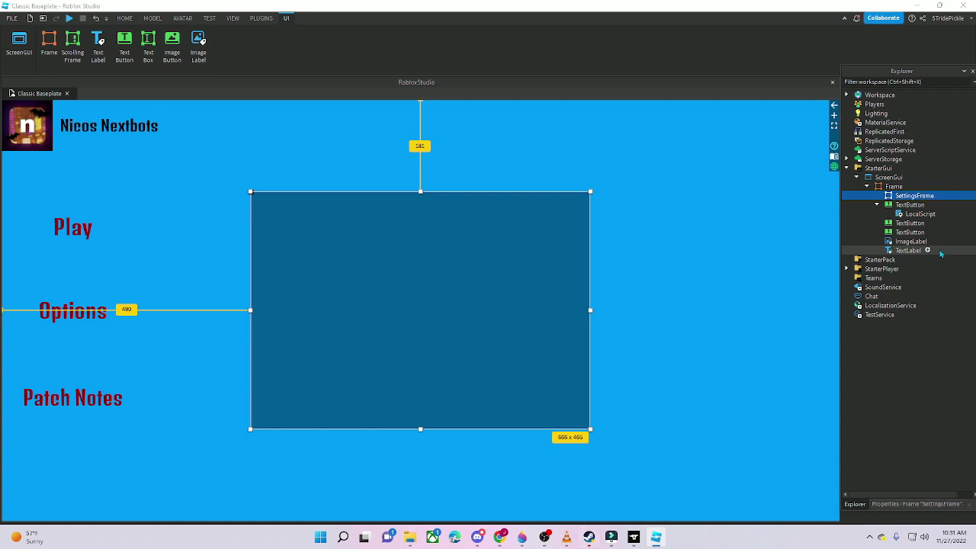
pyautogui.click(941, 196)
pyautogui.click(884, 232)
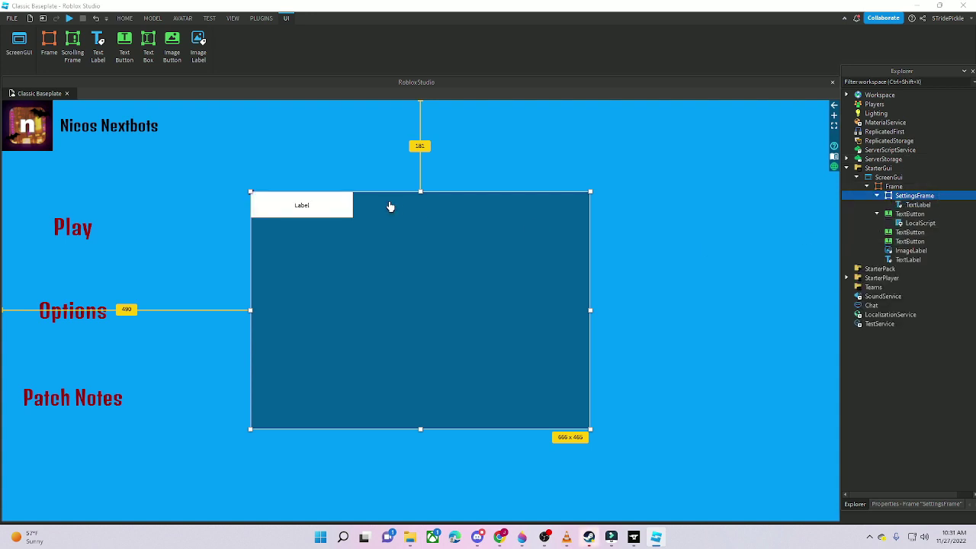
pyautogui.moveTo(328, 203); pyautogui.dragTo(445, 207)
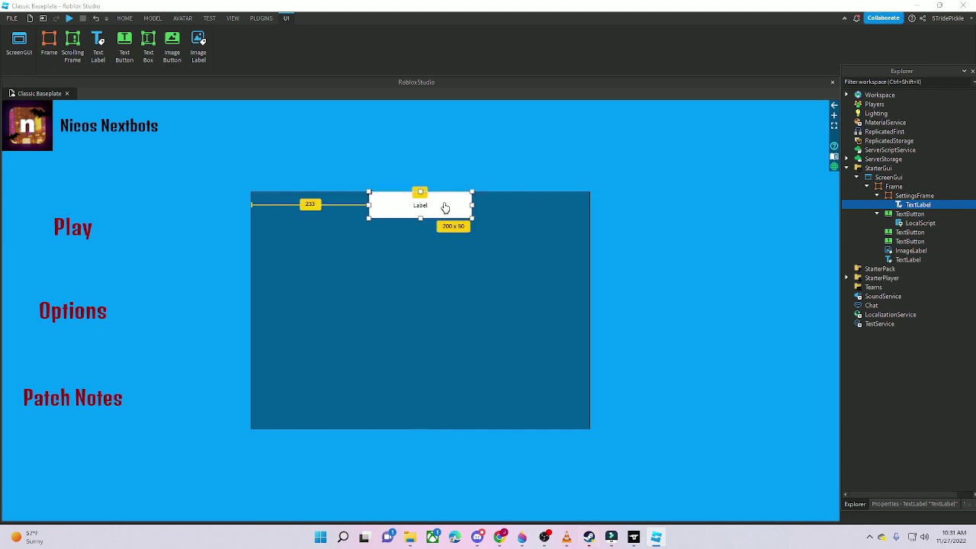
# - Set the label's Text to Options and enable TextScaled and RichText
pyautogui.click(911, 504)
pyautogui.scroll(-10, 915, 343)
pyautogui.click(918, 405)
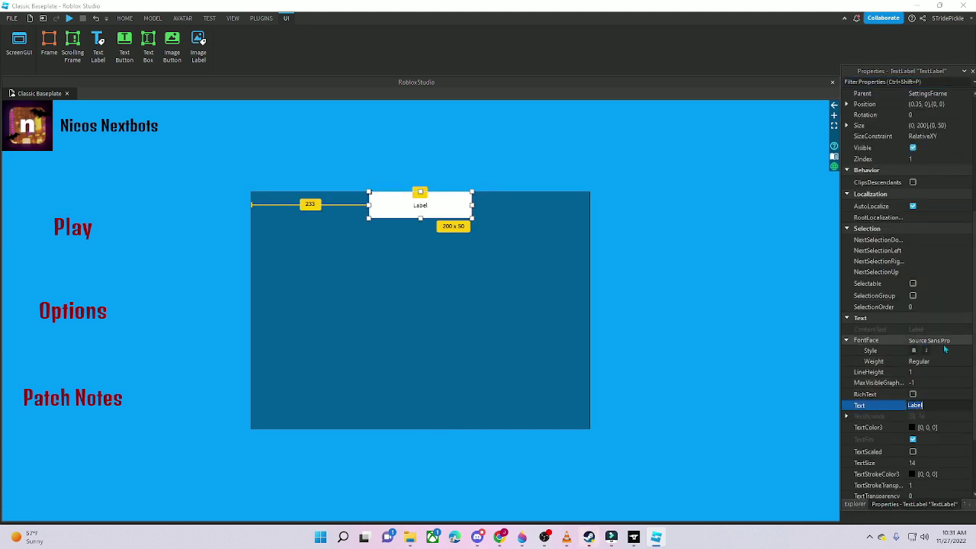
pyautogui.write('Options')
pyautogui.press('Return')
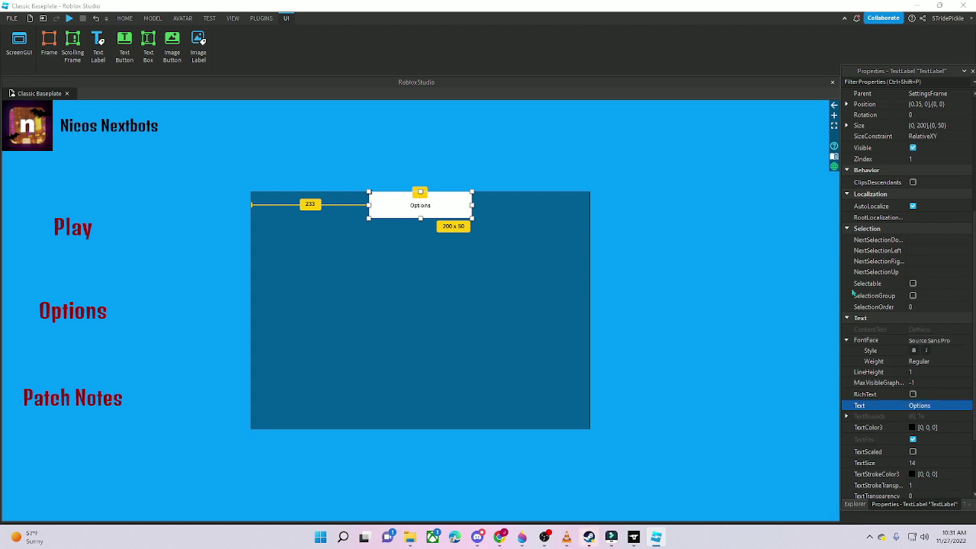
pyautogui.click(913, 452)
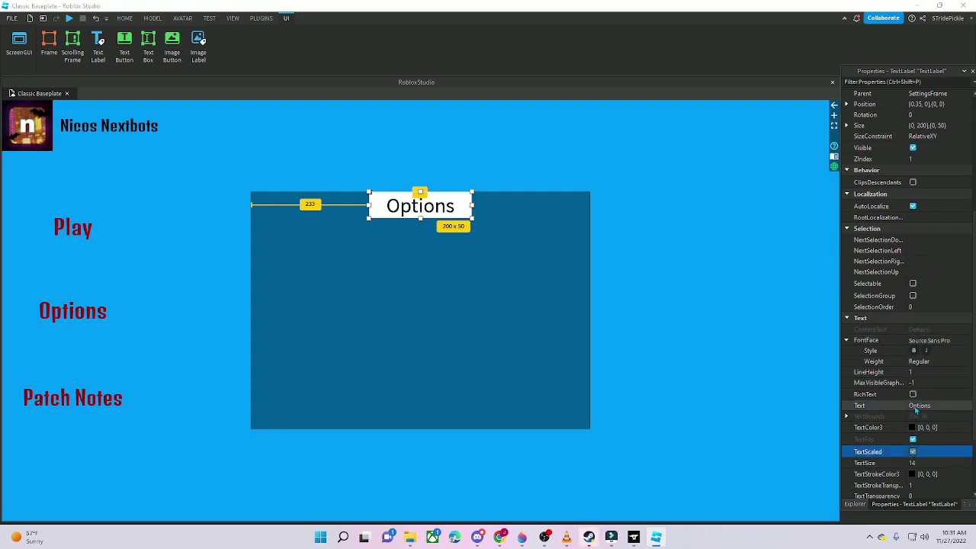
pyautogui.click(913, 393)
pyautogui.click(930, 340)
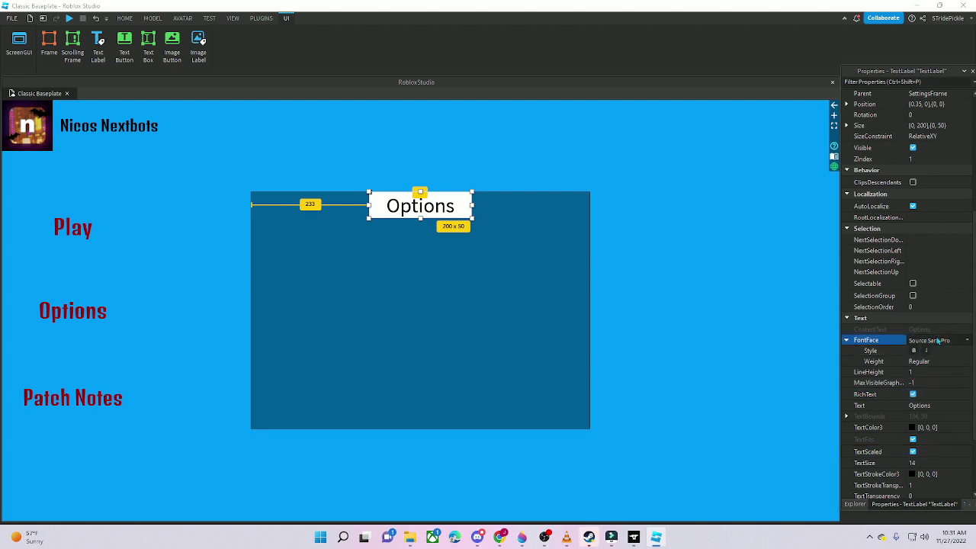